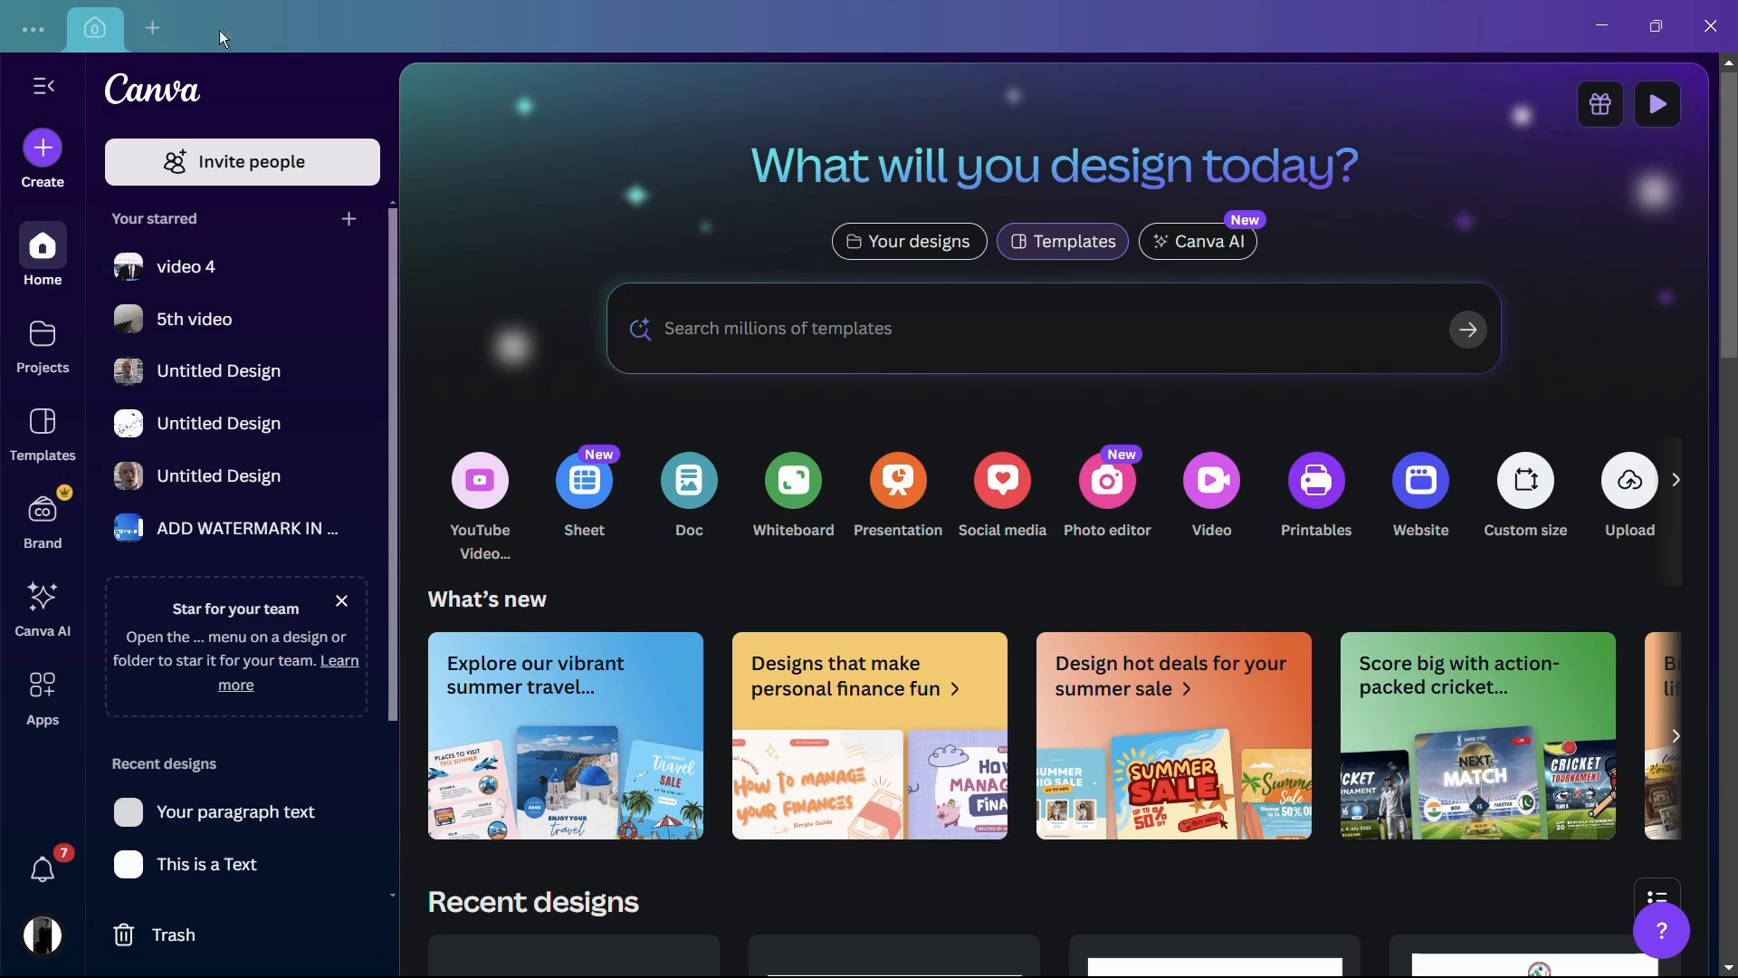
Step: Create a new blank design in the Presentation (16:9) format
click(155, 34)
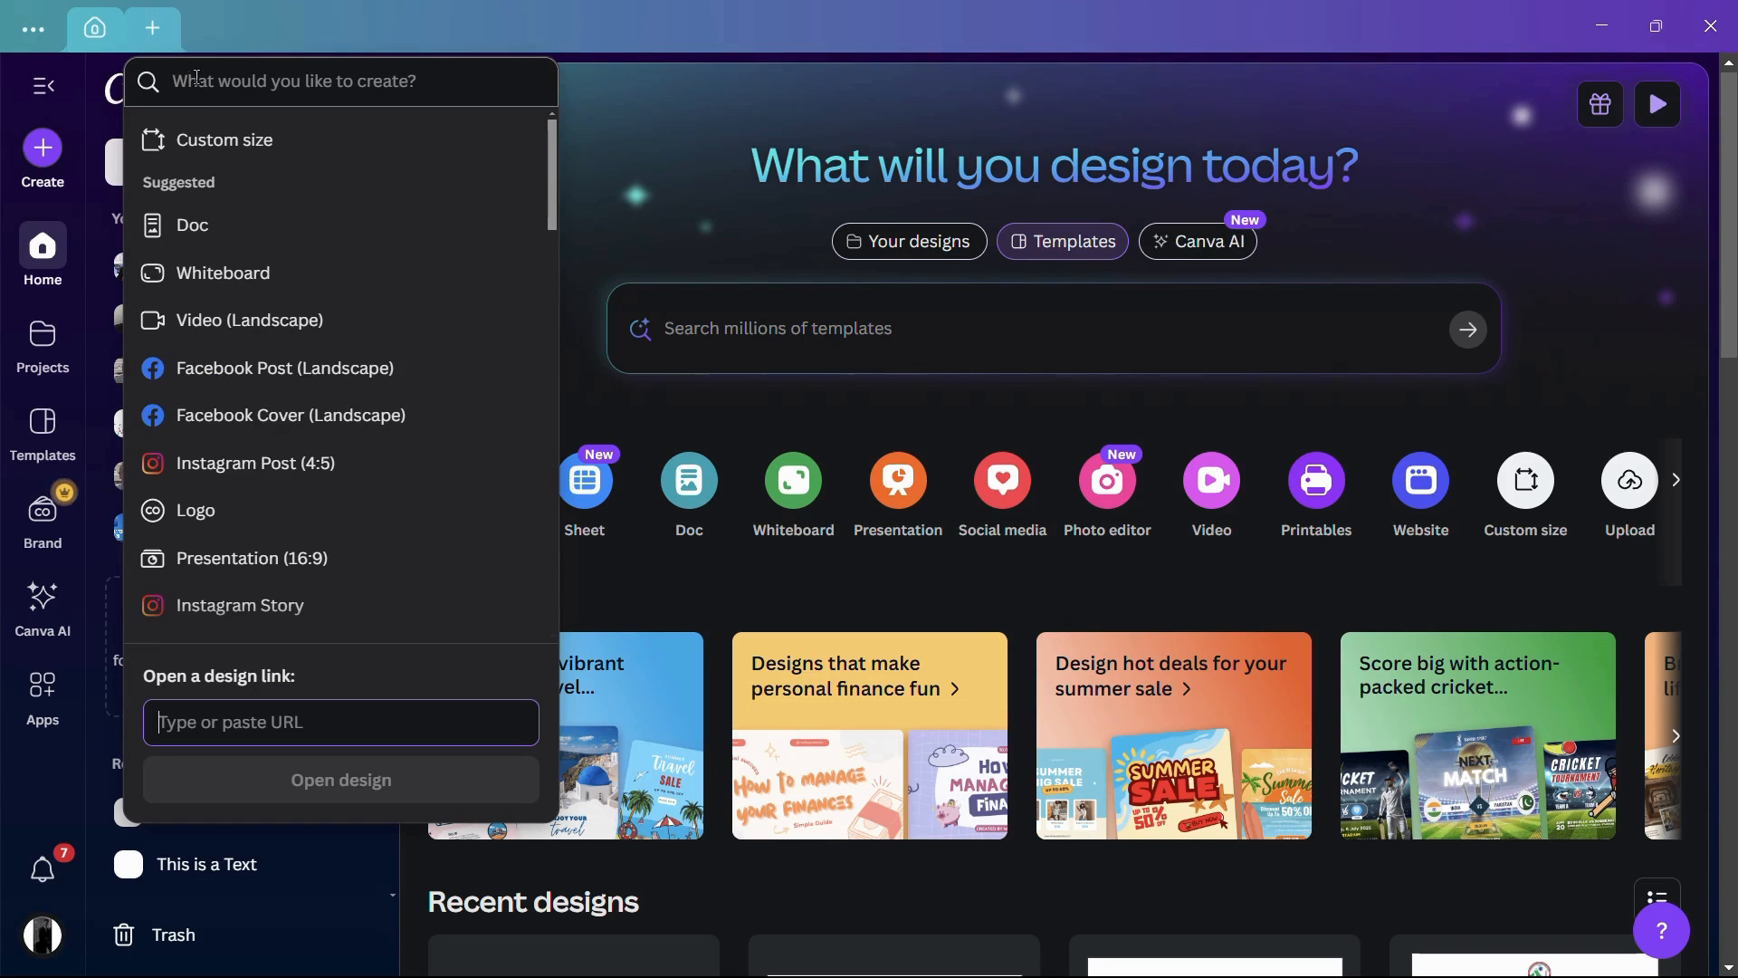
click(233, 91)
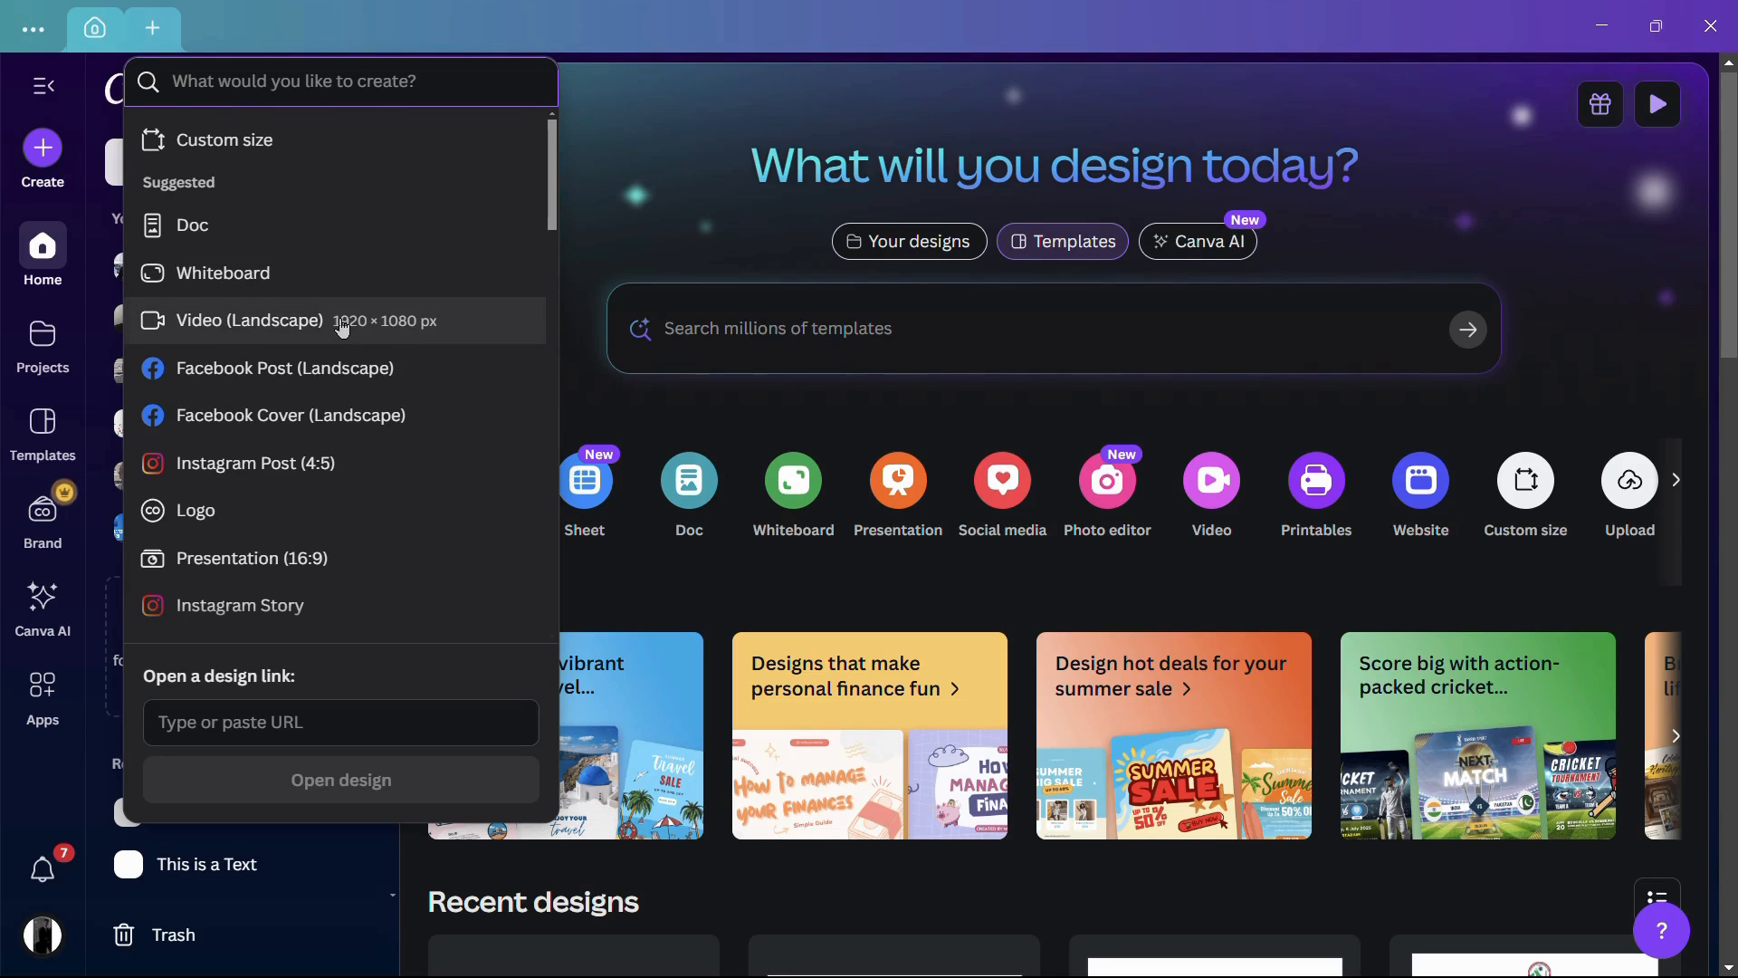
scroll(342, 328, down, 1)
scroll(342, 328, down, 1)
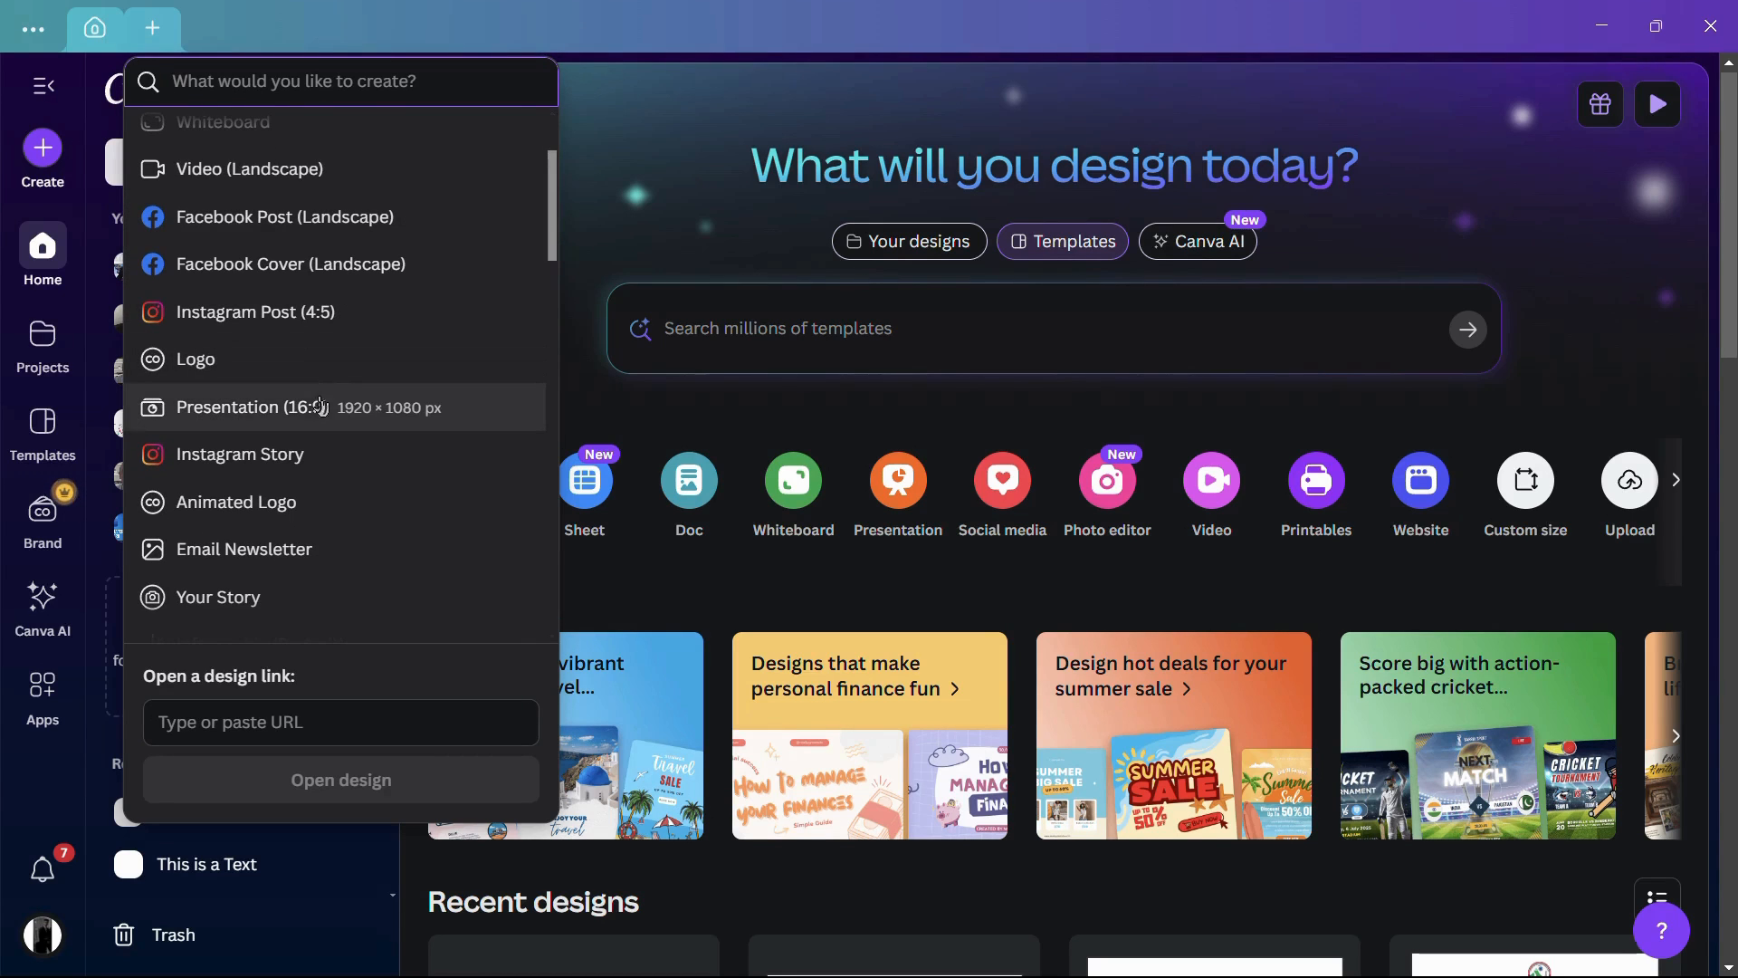
click(306, 408)
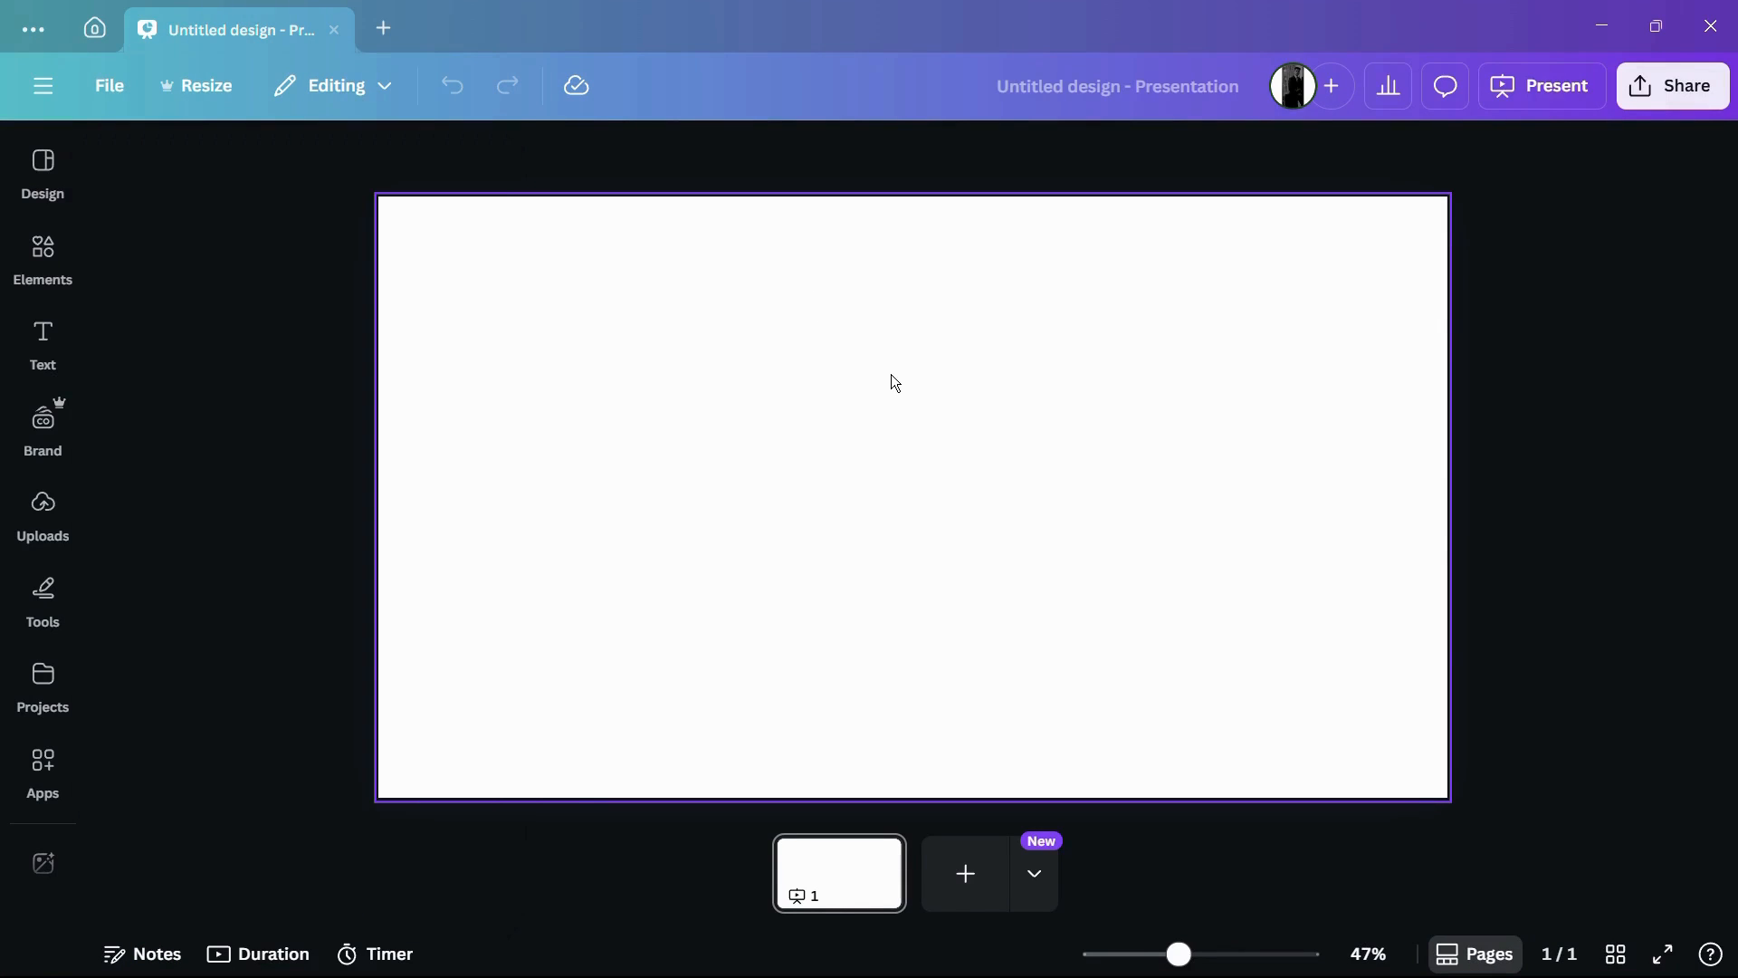
Step: Open the full Shapes collection in the elements library
click(894, 380)
scroll(741, 398, down, 3)
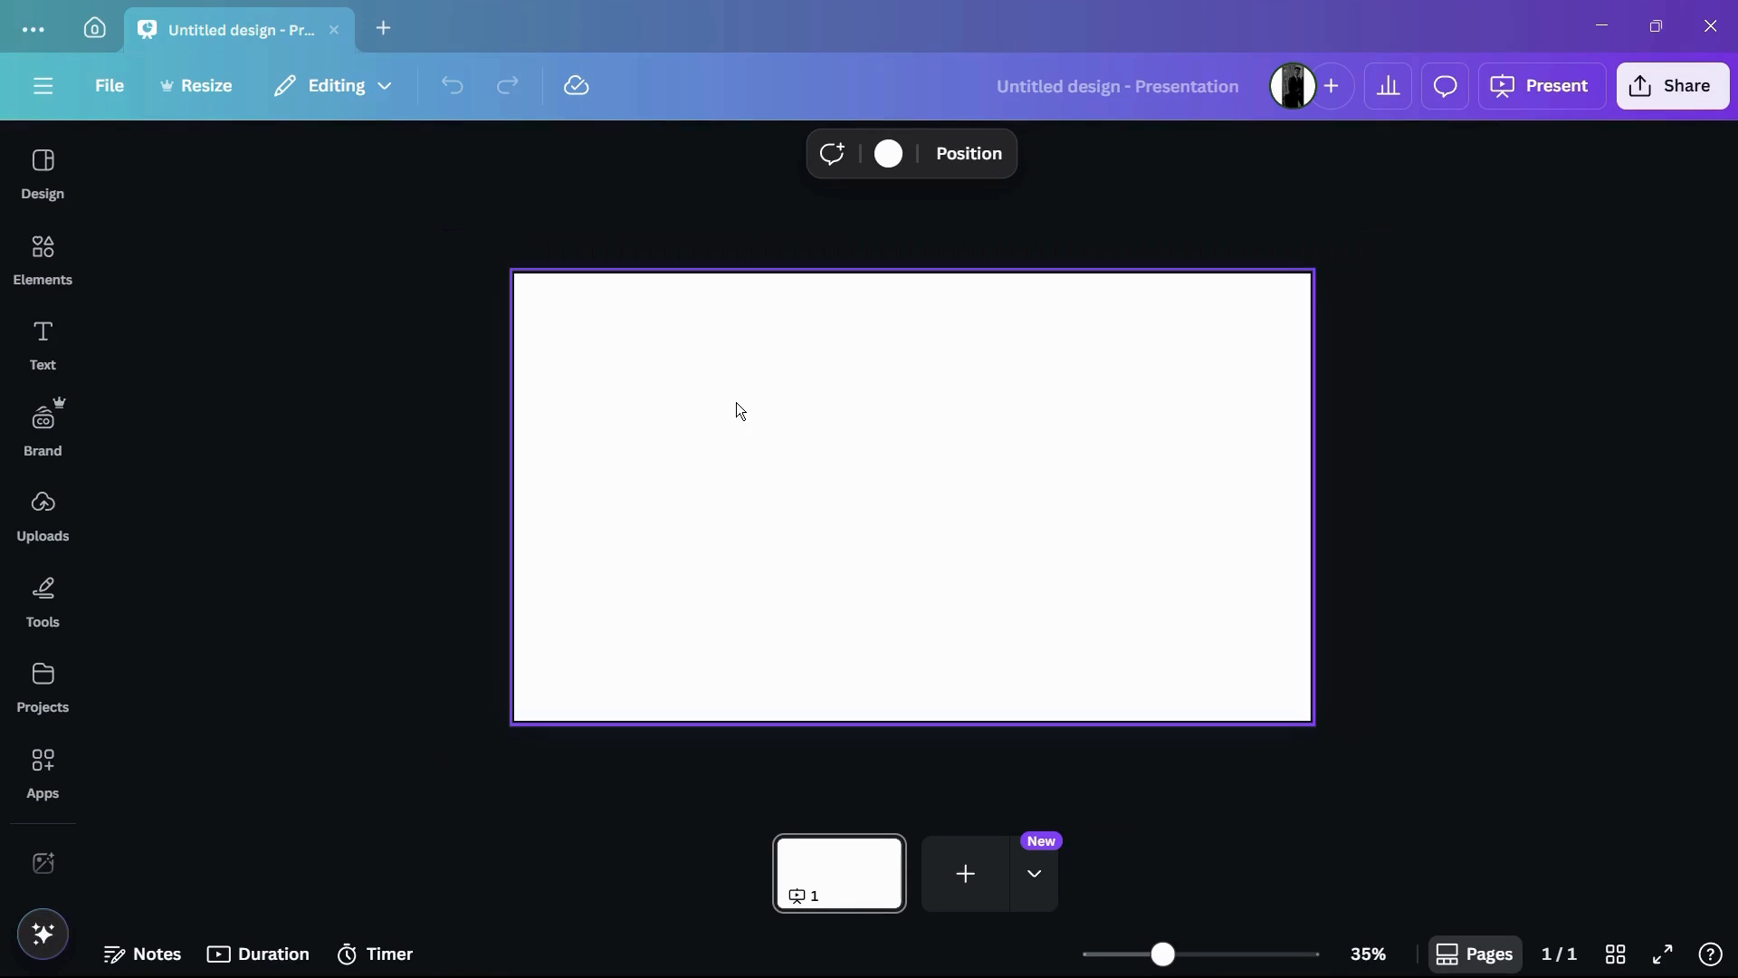
scroll(732, 444, up, 2)
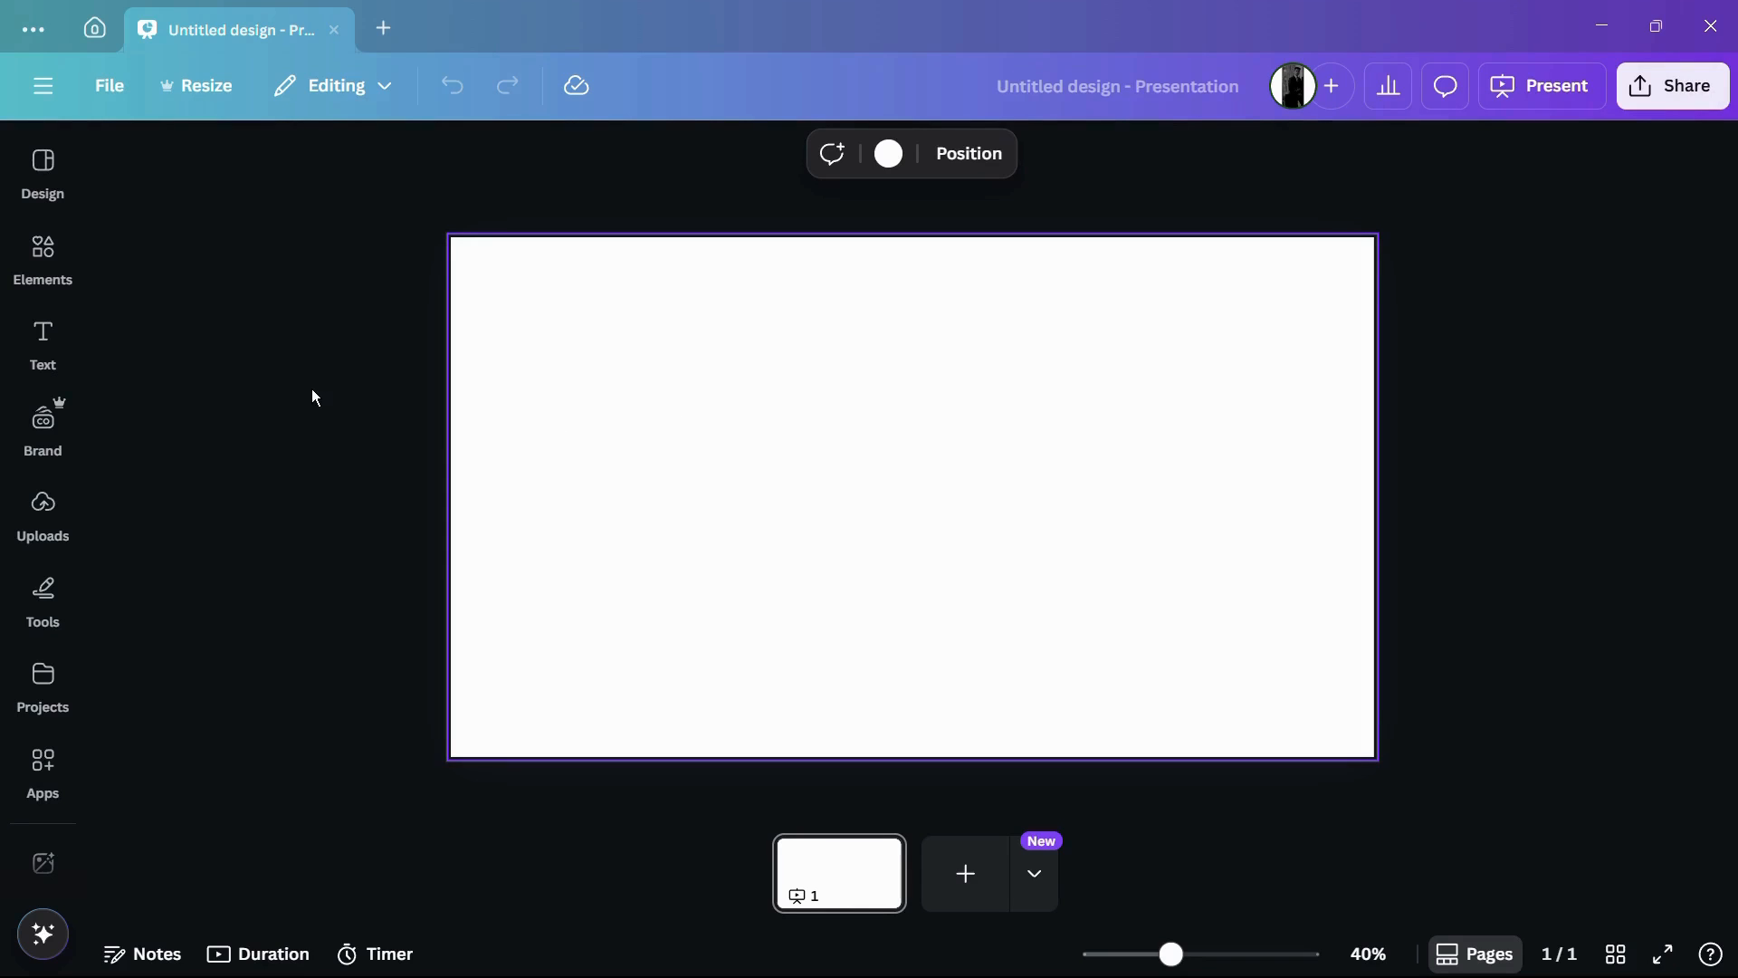
click(47, 254)
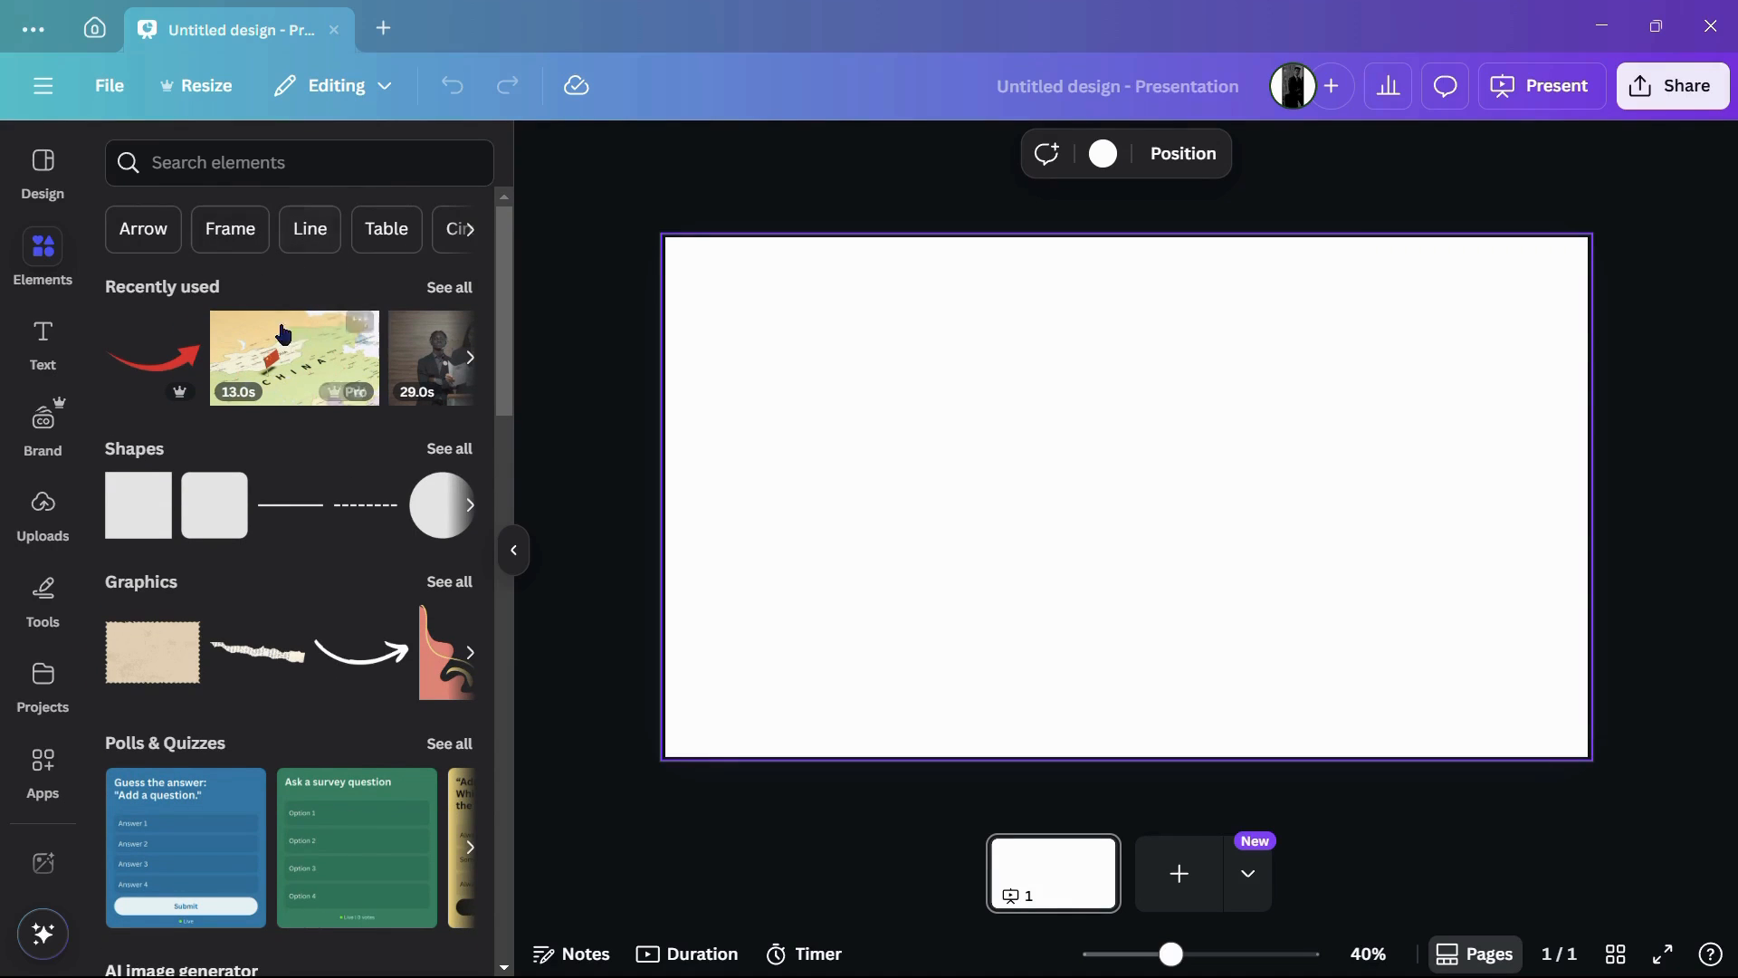
scroll(331, 389, down, 2)
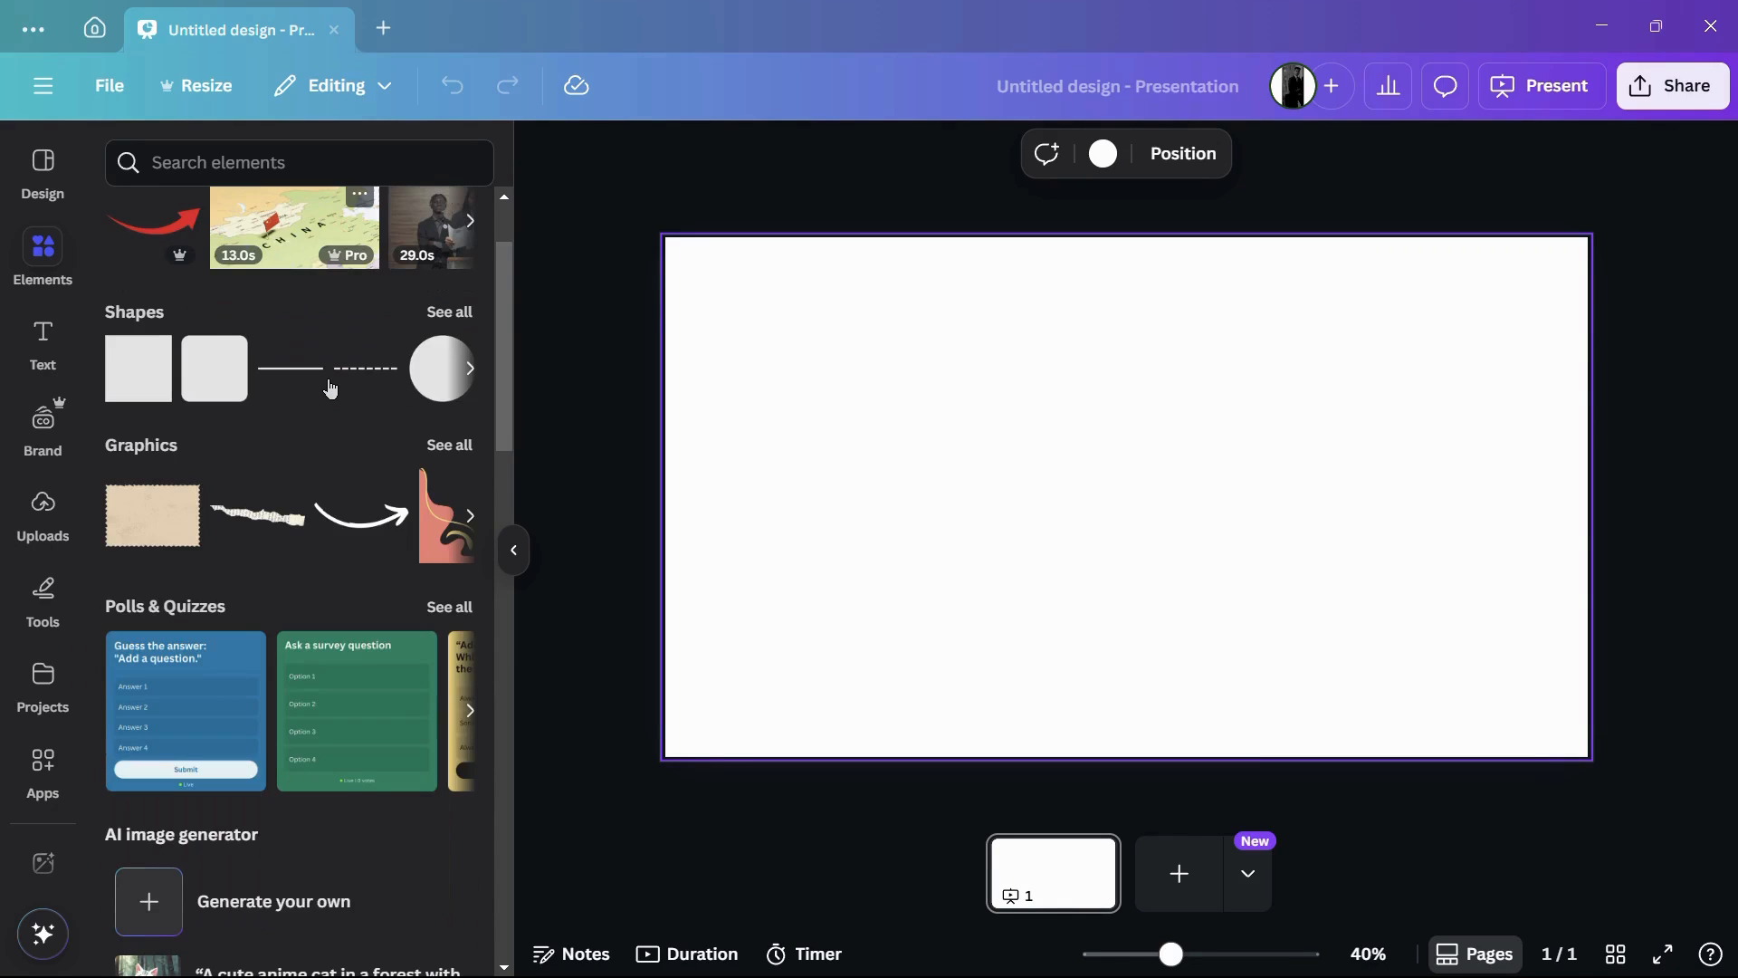
scroll(330, 389, up, 1)
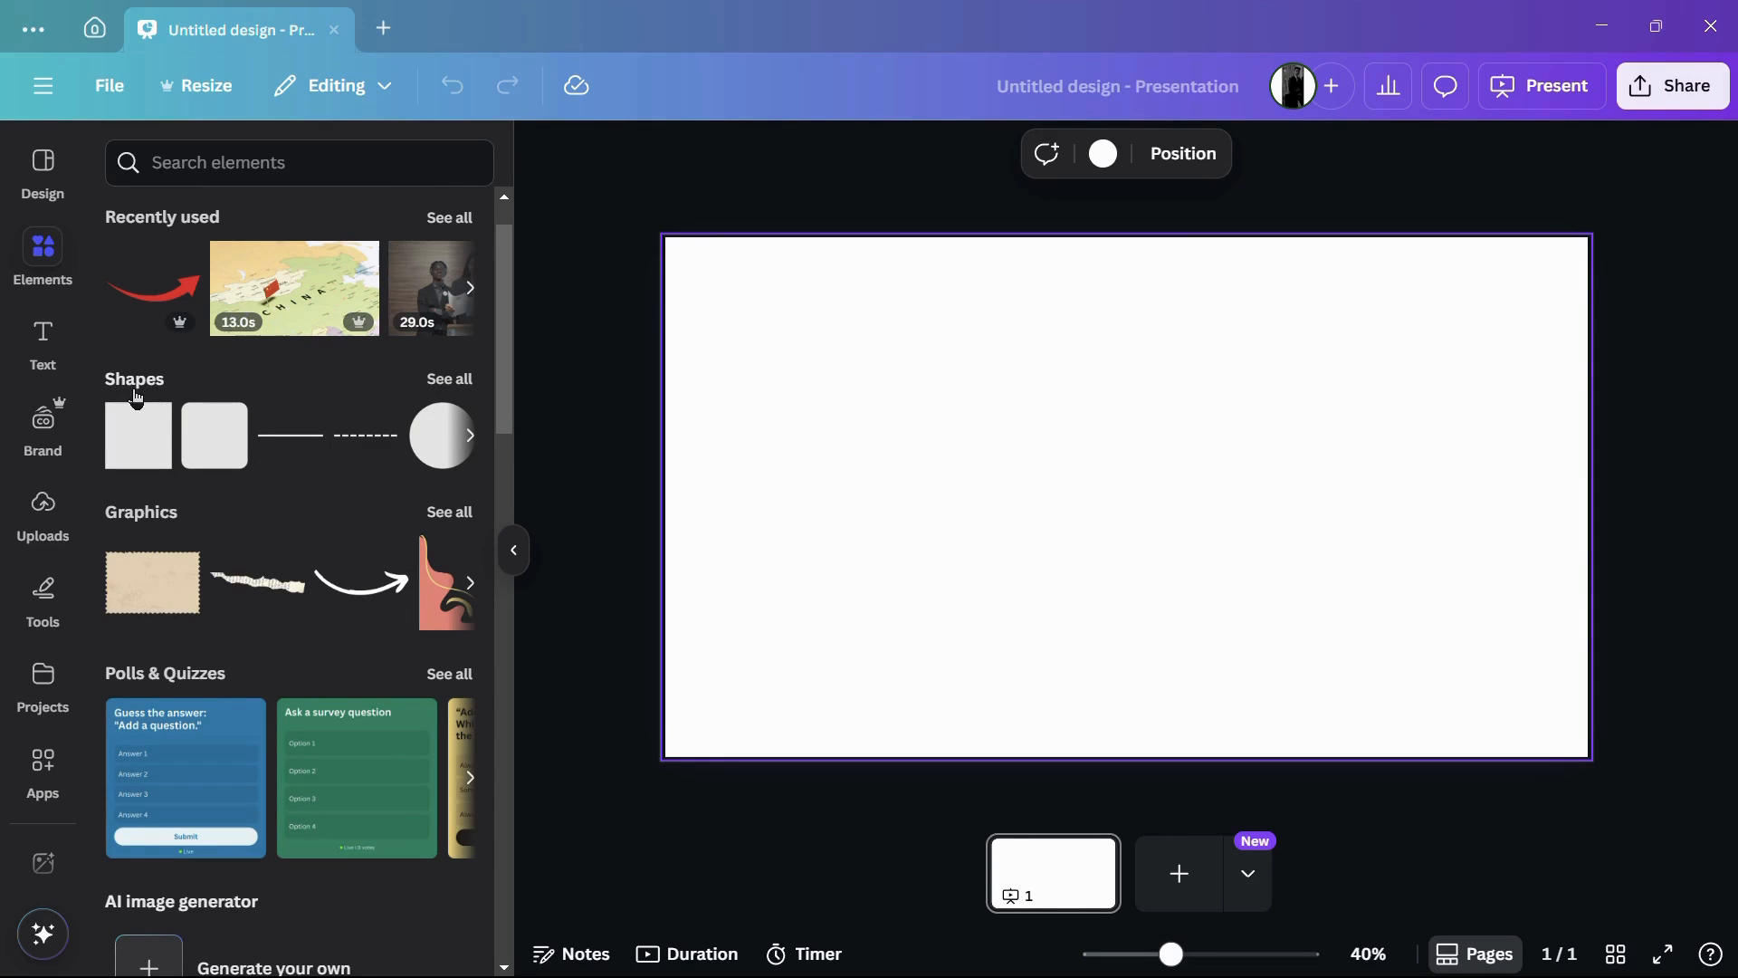
click(462, 385)
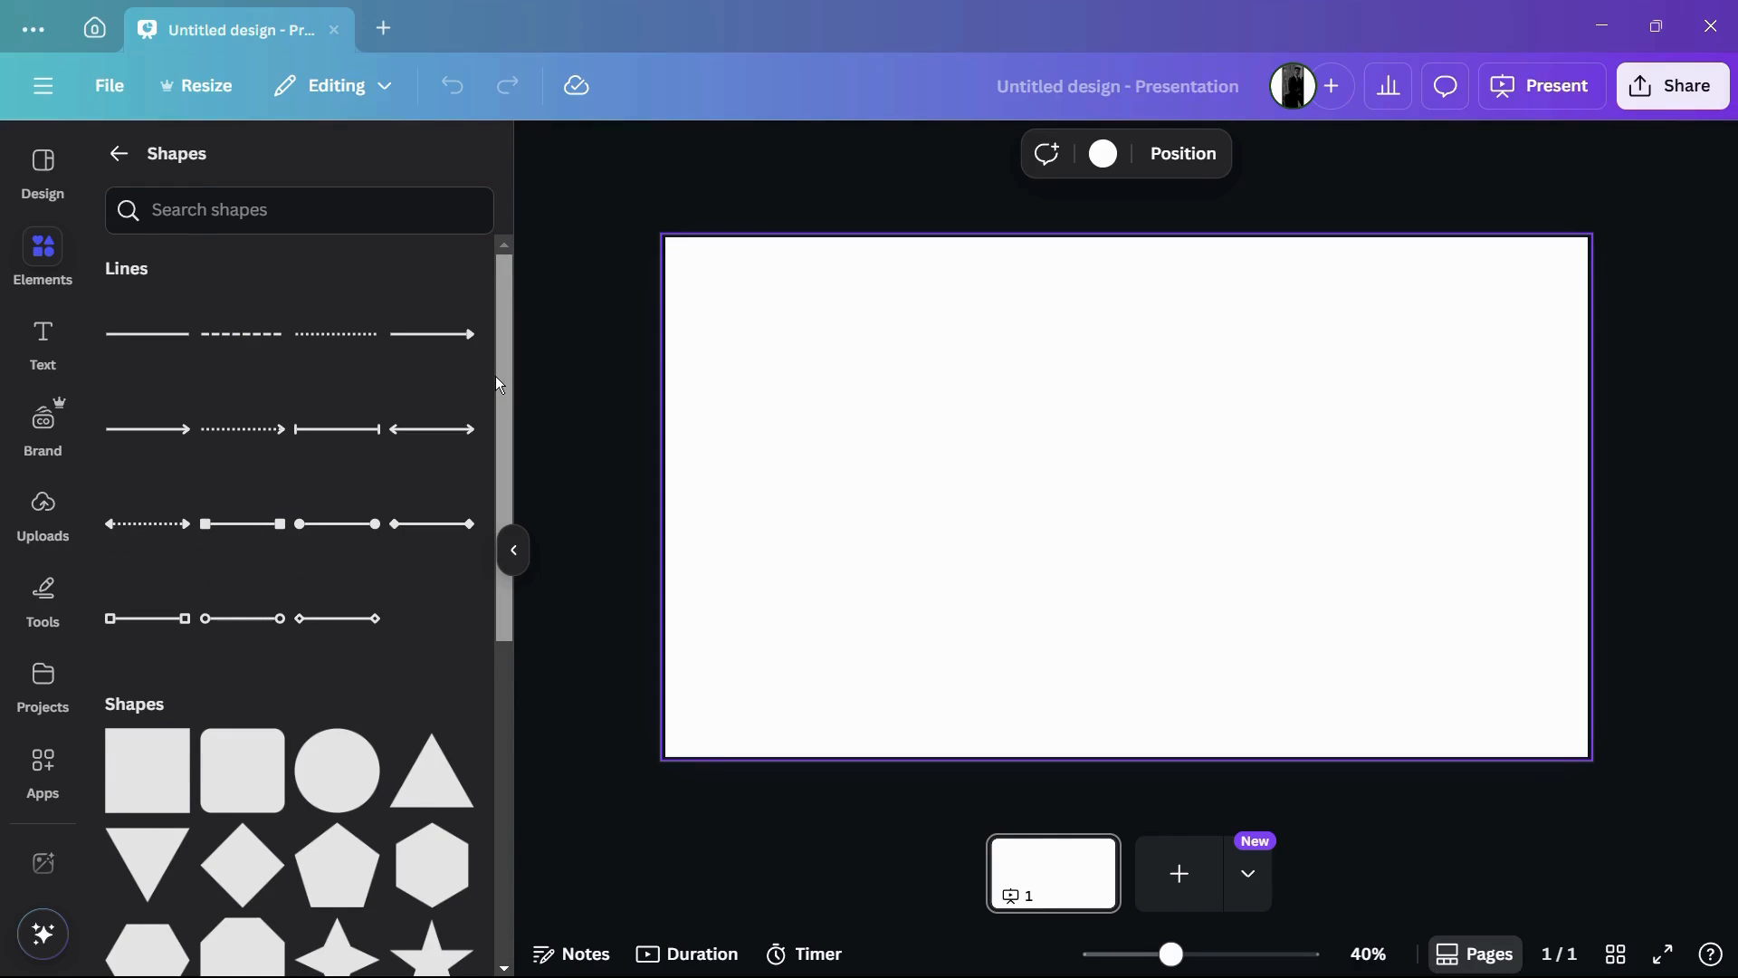
Step: Add a plain square to the page and place it near the page's upper-left corner
scroll(499, 385, down, 1)
scroll(507, 399, up, 1)
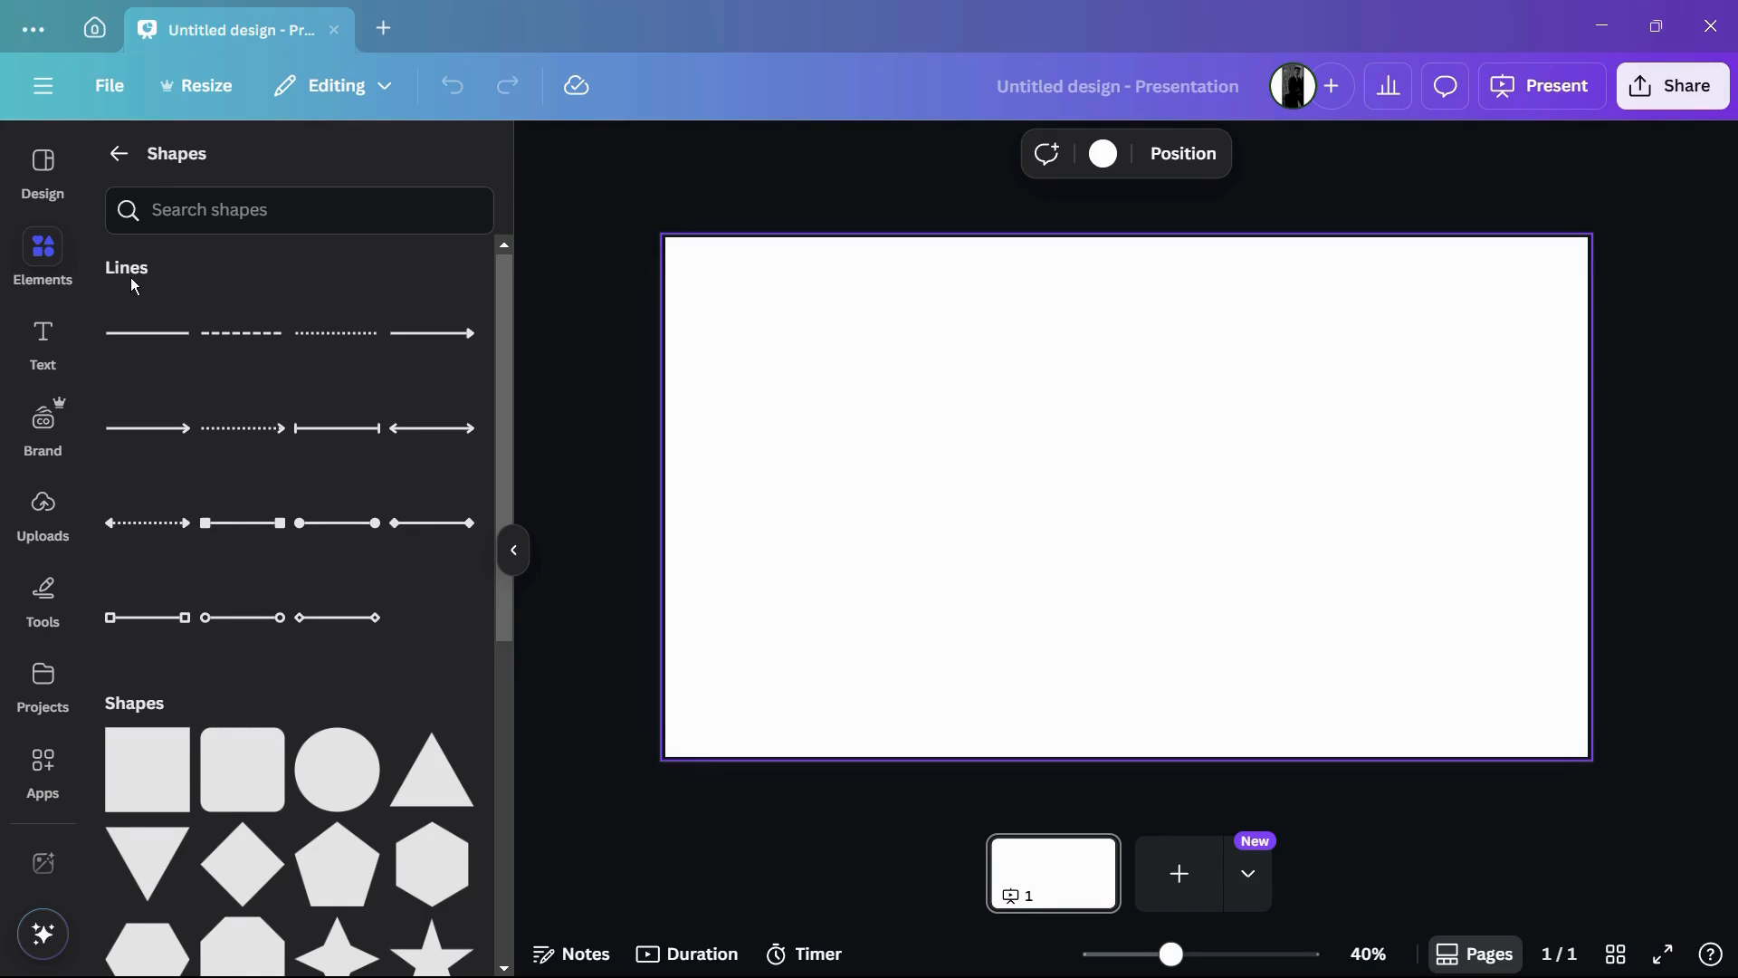
scroll(161, 286, down, 1)
scroll(165, 292, down, 4)
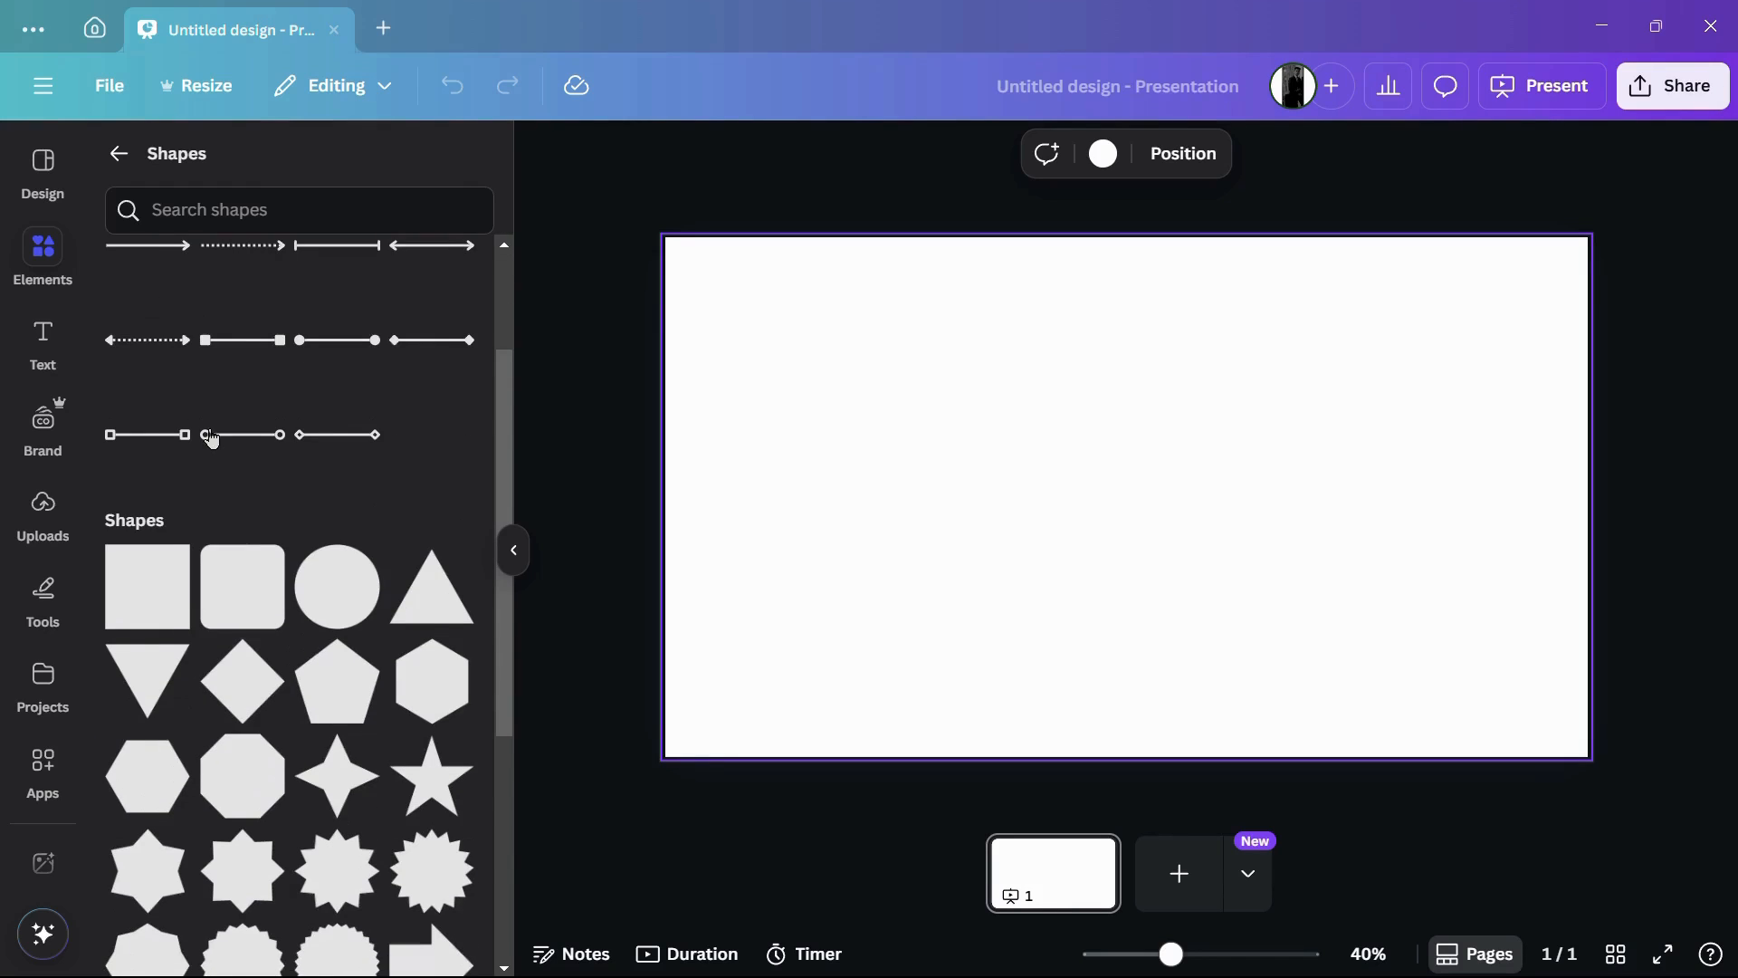
mouse_move(271, 442)
scroll(271, 442, down, 2)
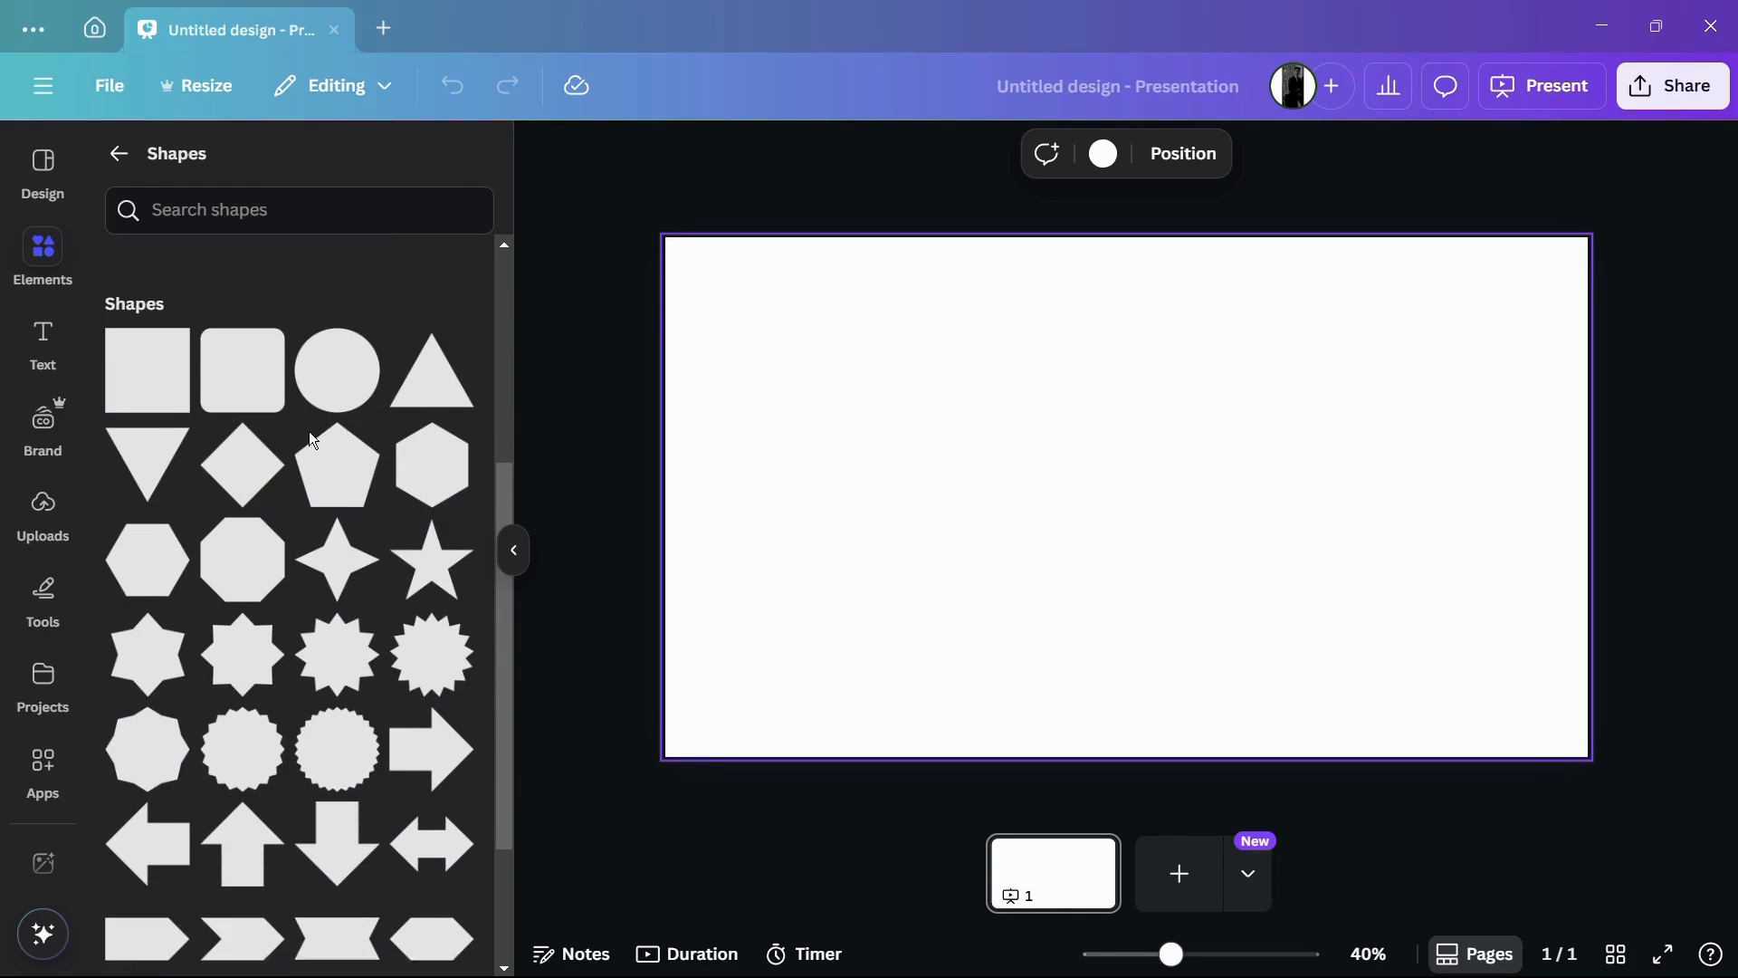
mouse_move(148, 331)
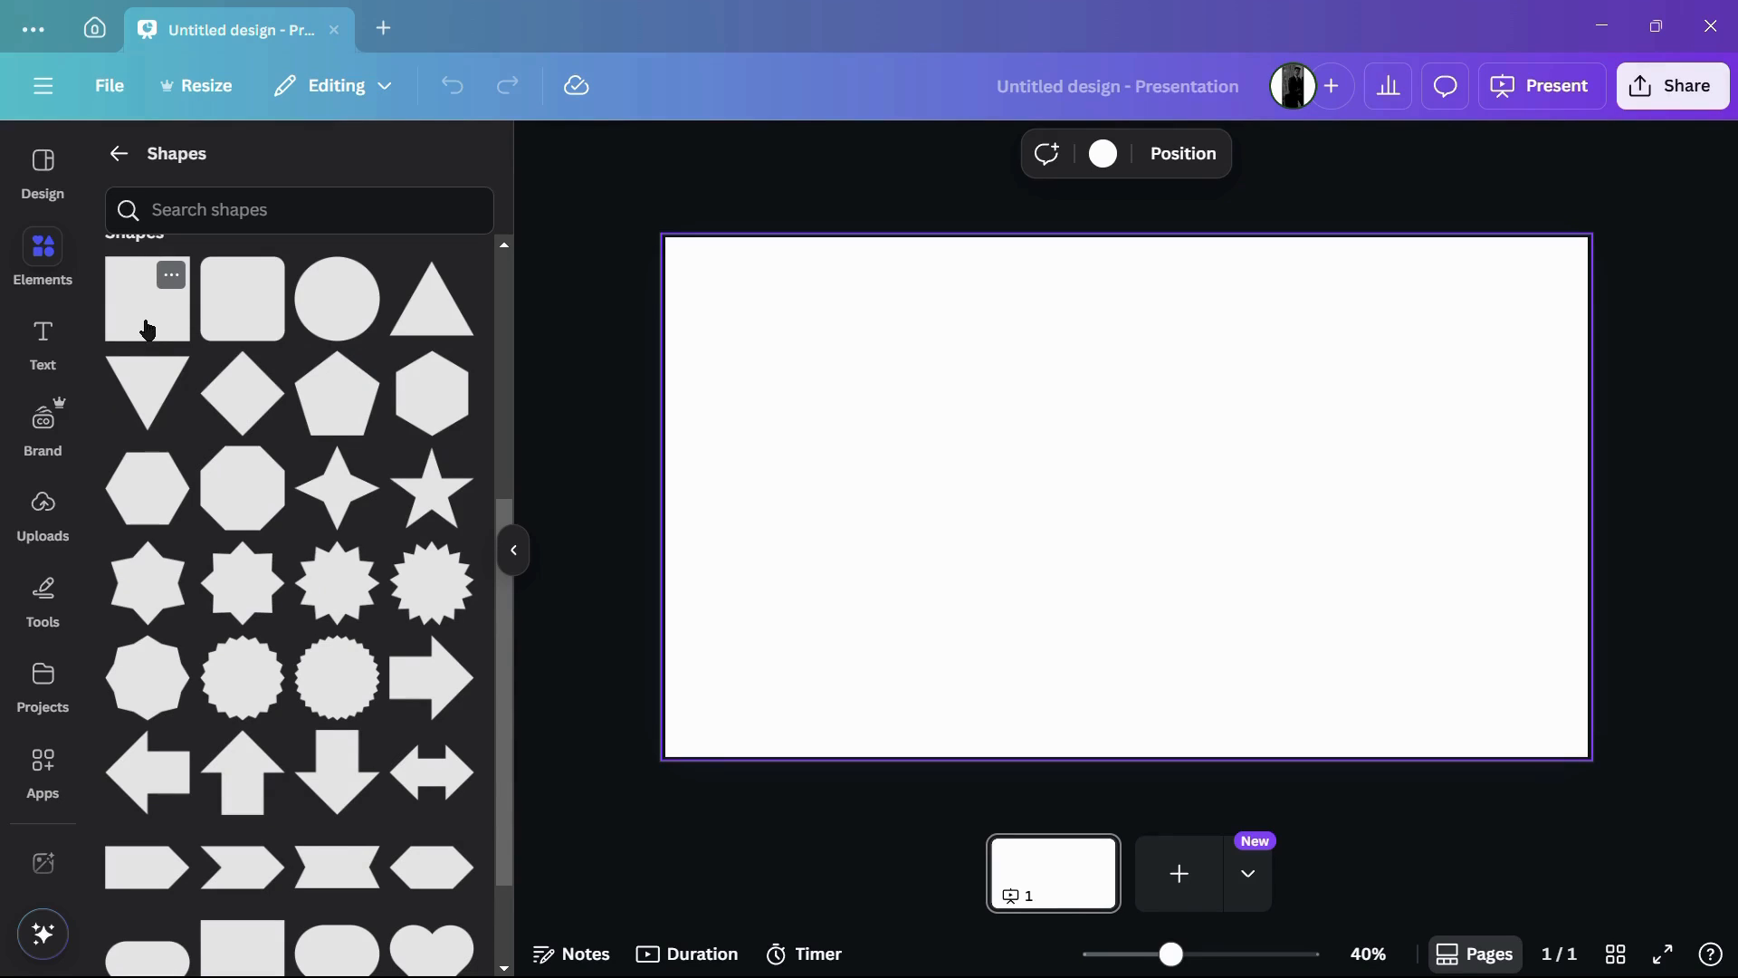
click(148, 331)
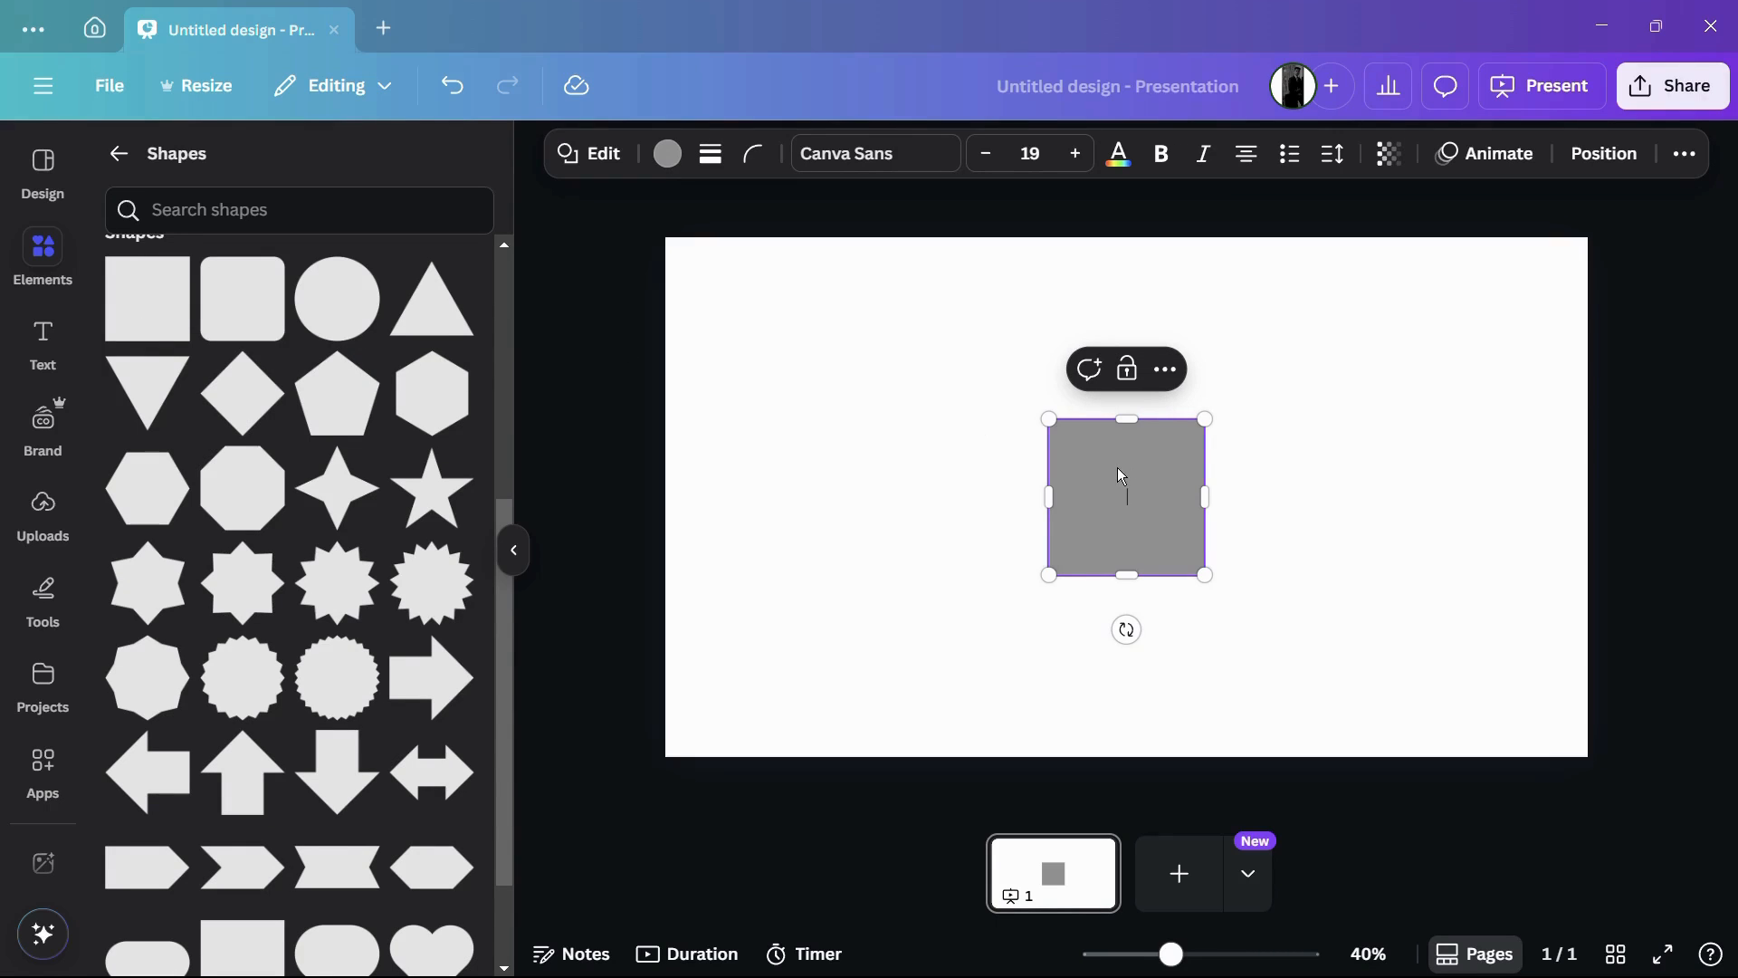
drag(1117, 467, 832, 355)
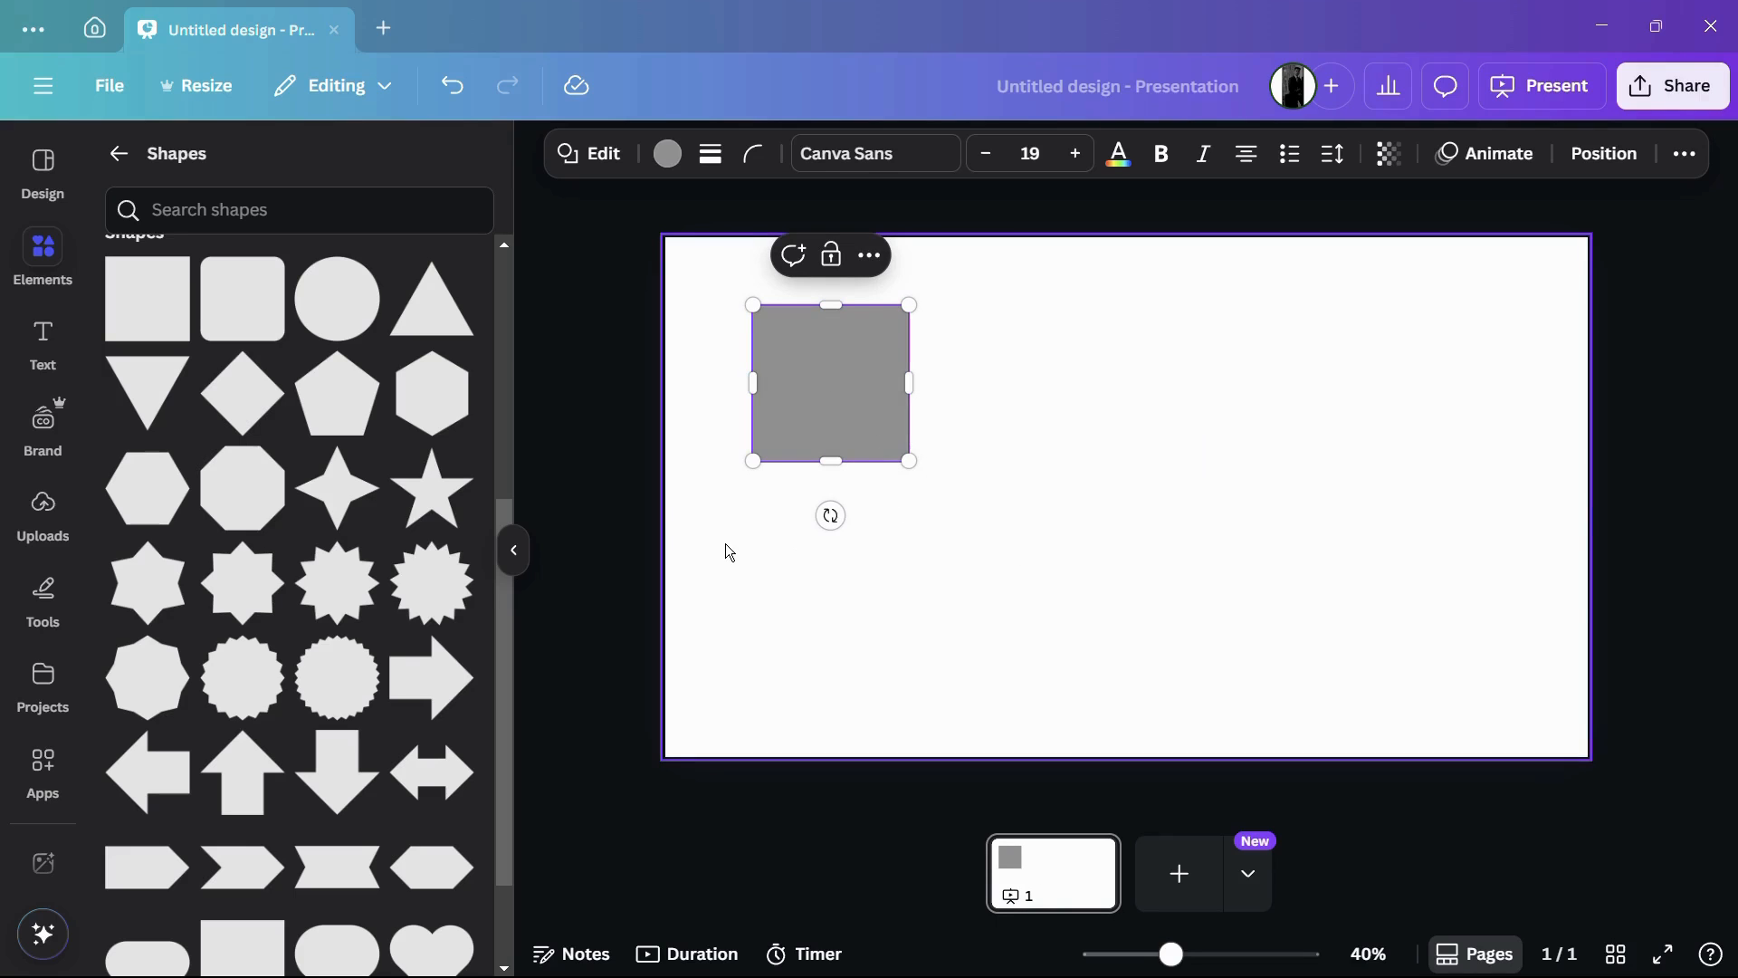
Step: Add a five-pointed star and place it just to the right of the square
mouse_move(429, 513)
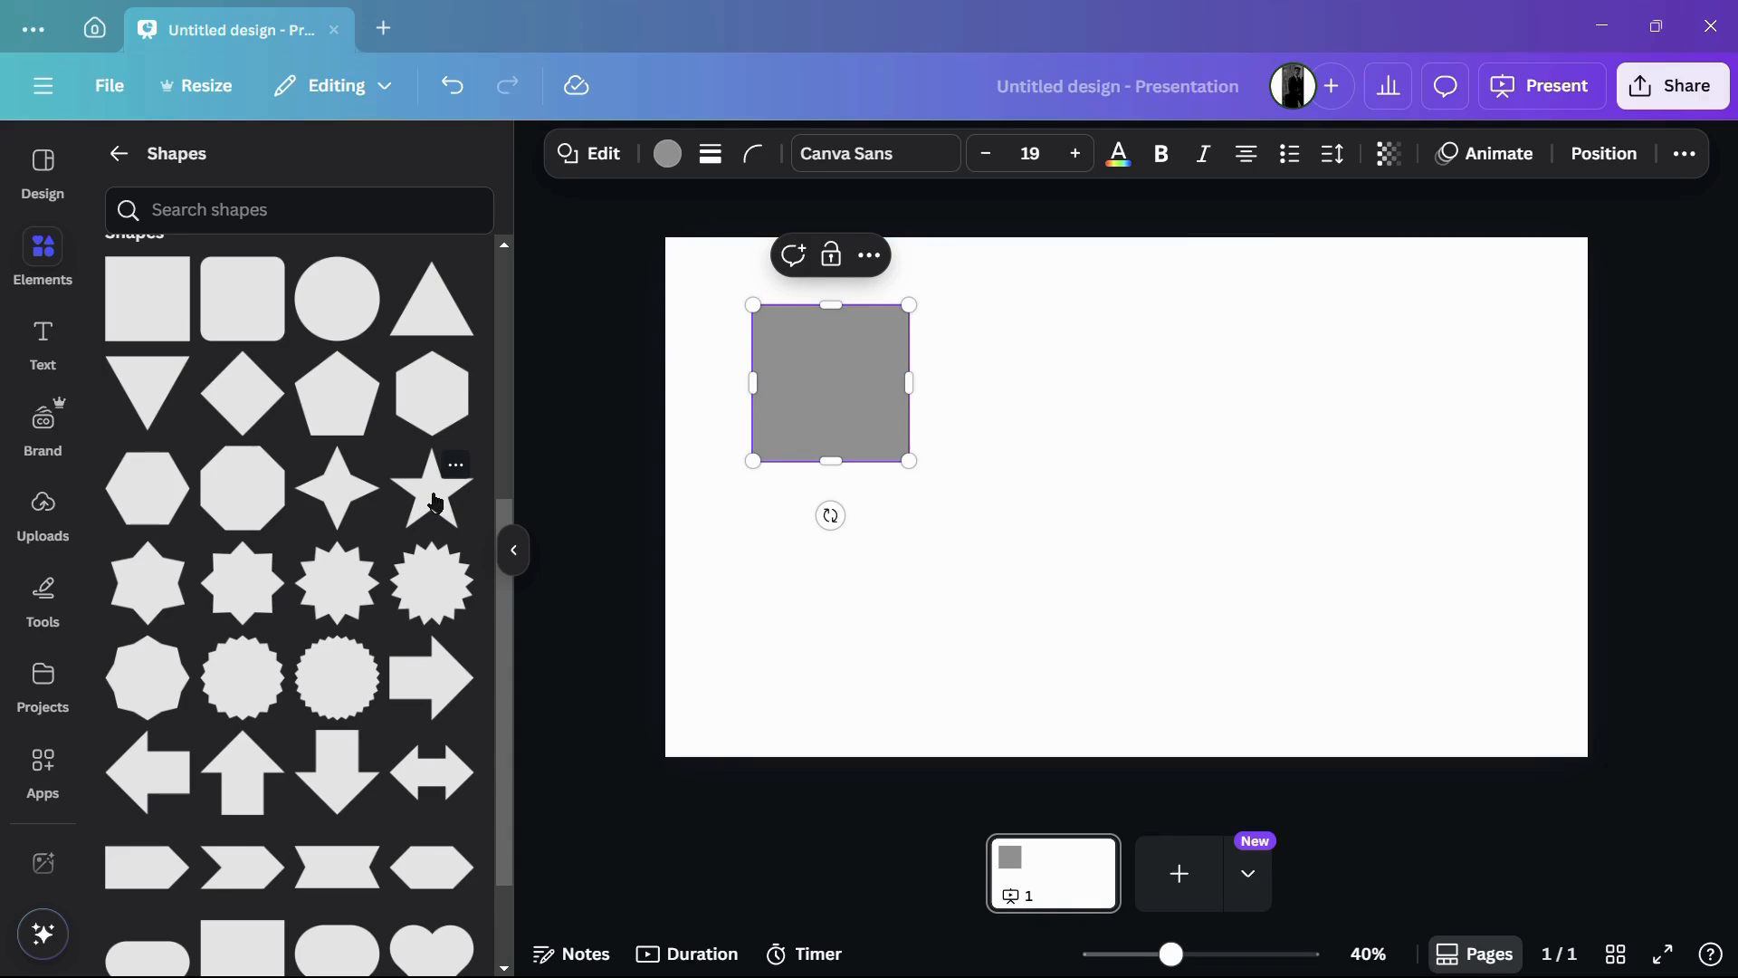
click(435, 503)
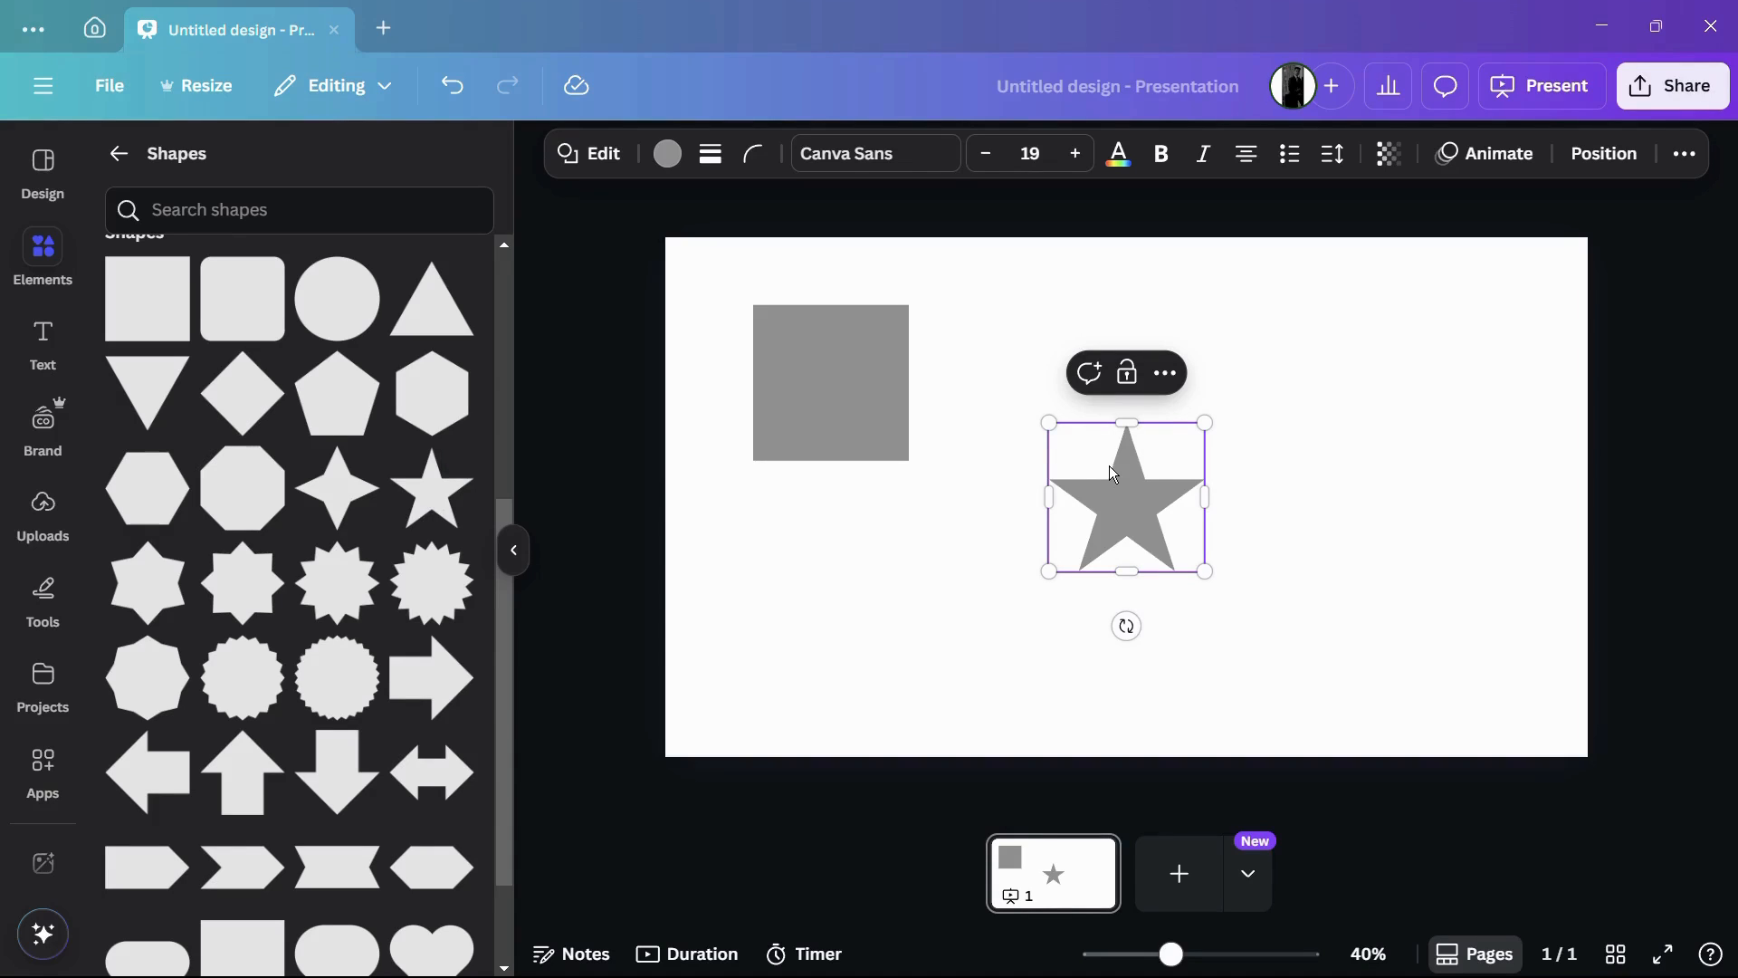
drag(1115, 474, 1031, 369)
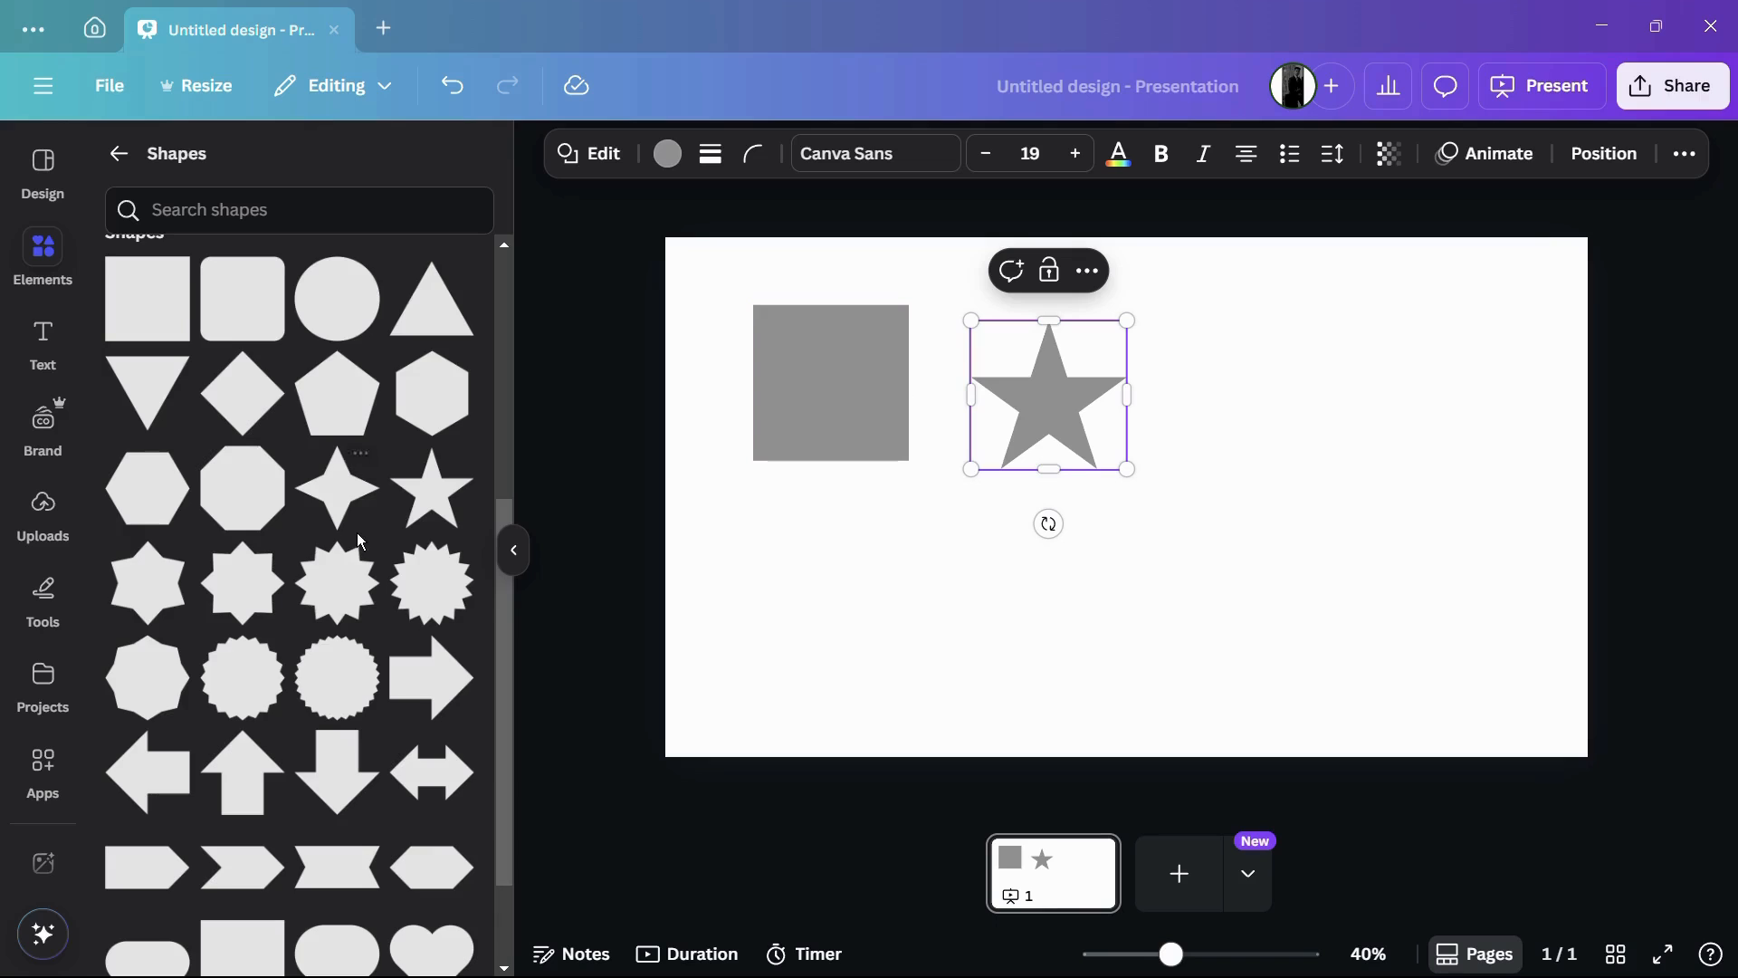
Step: Add a solid double-headed arrow line and place it horizontally in the lower part of the page, starting below the star's center
scroll(360, 541, down, 3)
scroll(359, 541, down, 2)
scroll(359, 542, up, 10)
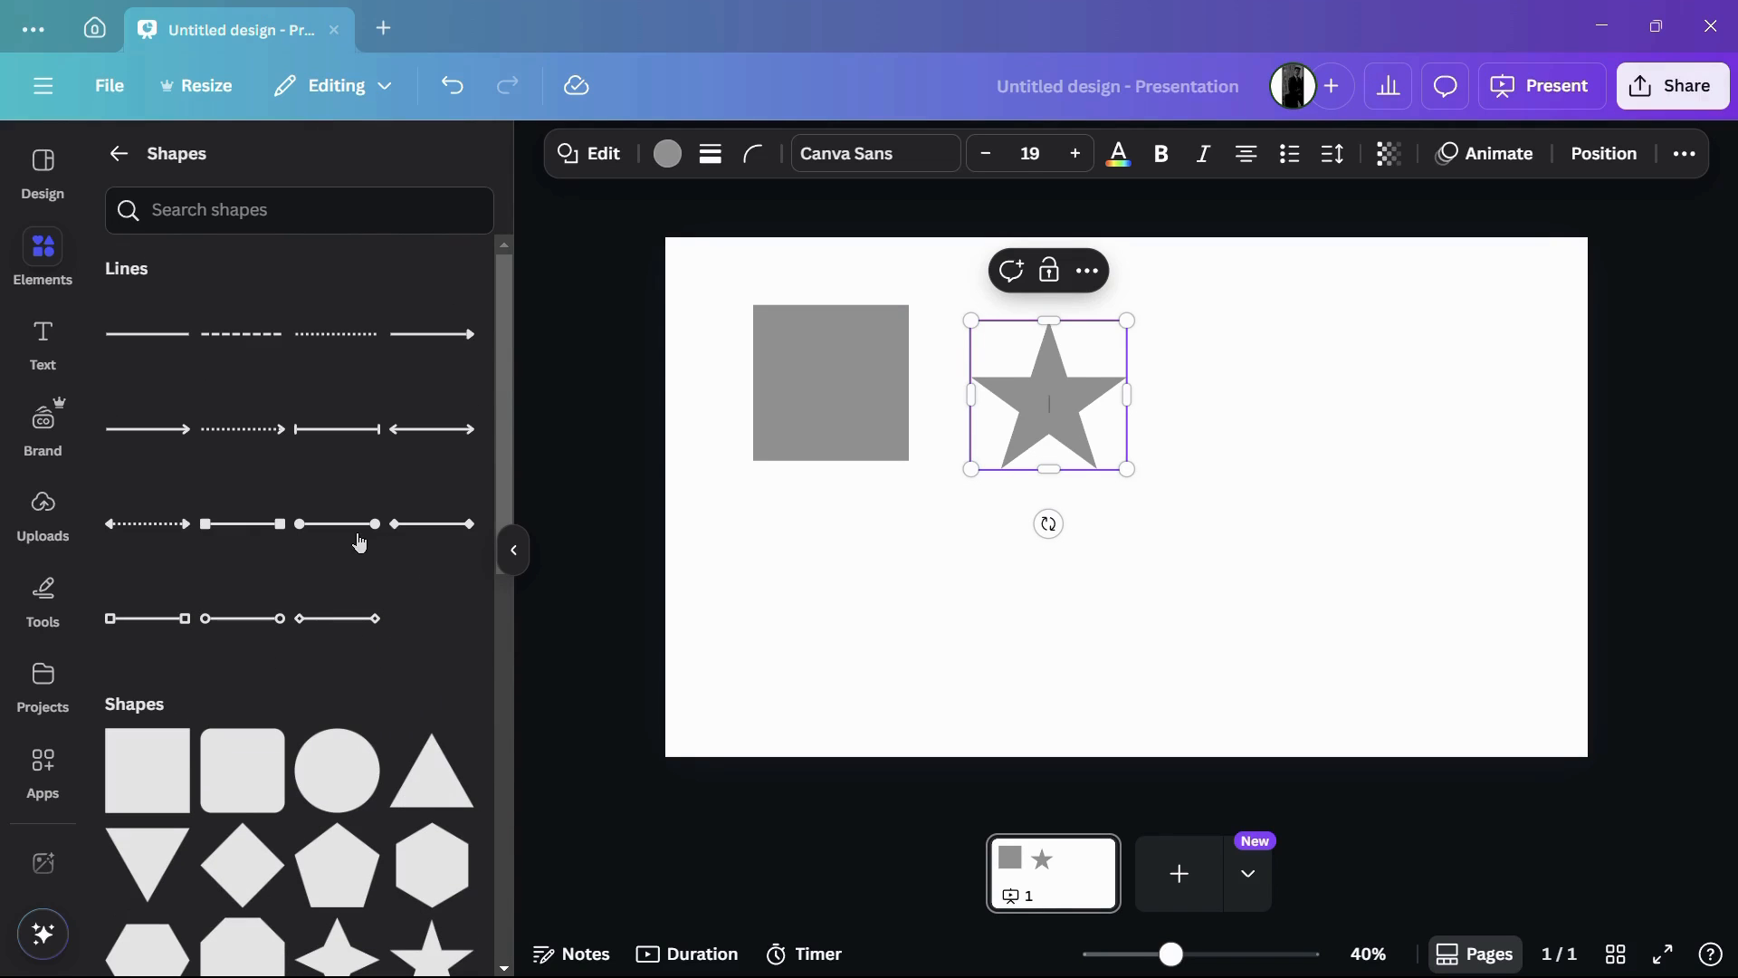
click(416, 442)
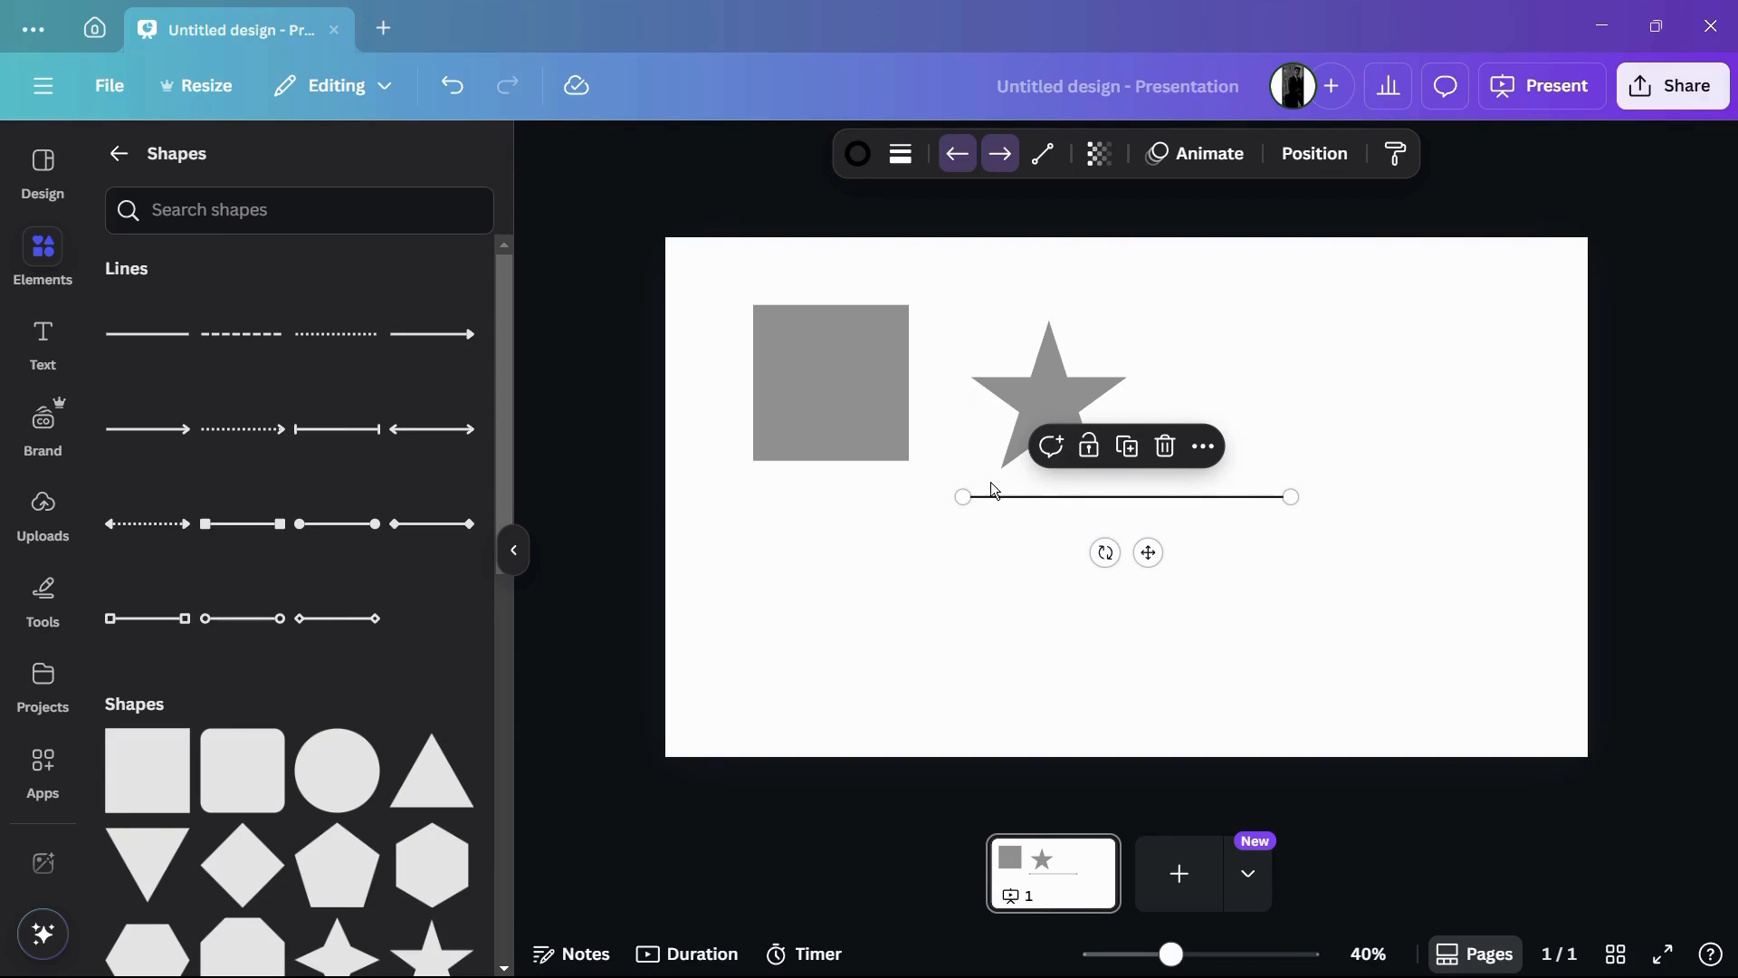
drag(998, 495, 1085, 639)
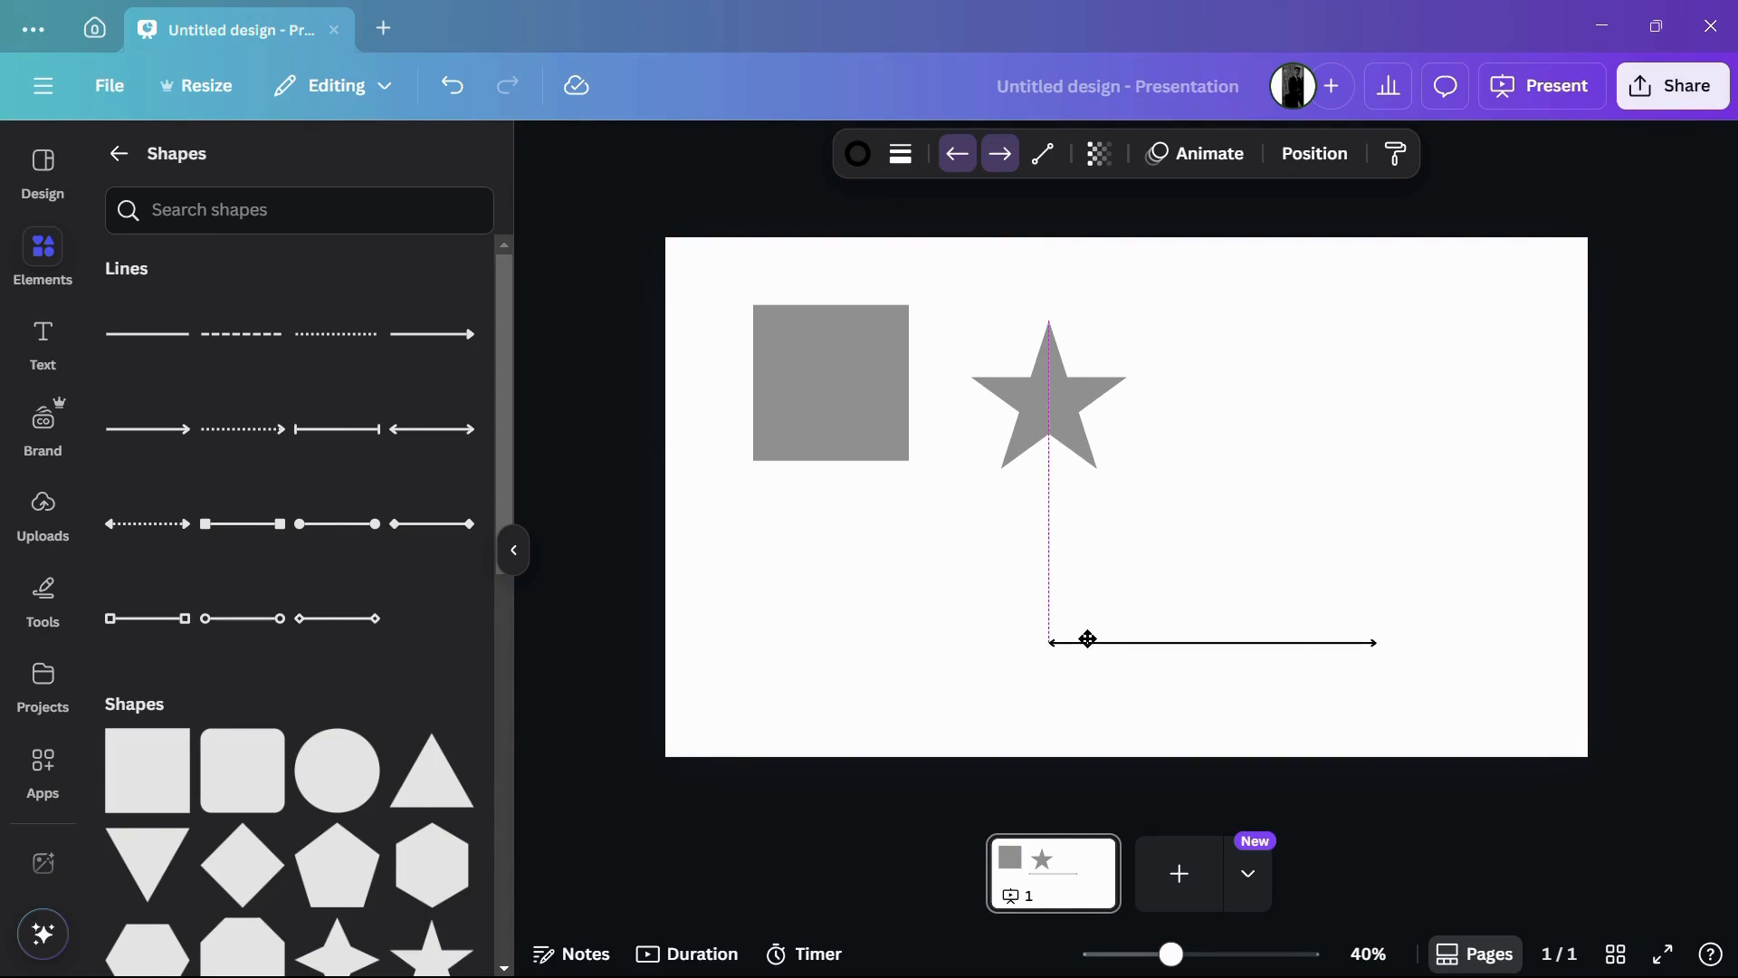
Step: Stretch the square downward into a tall rectangle with a solid violet fill and shift it slightly down and left
click(834, 424)
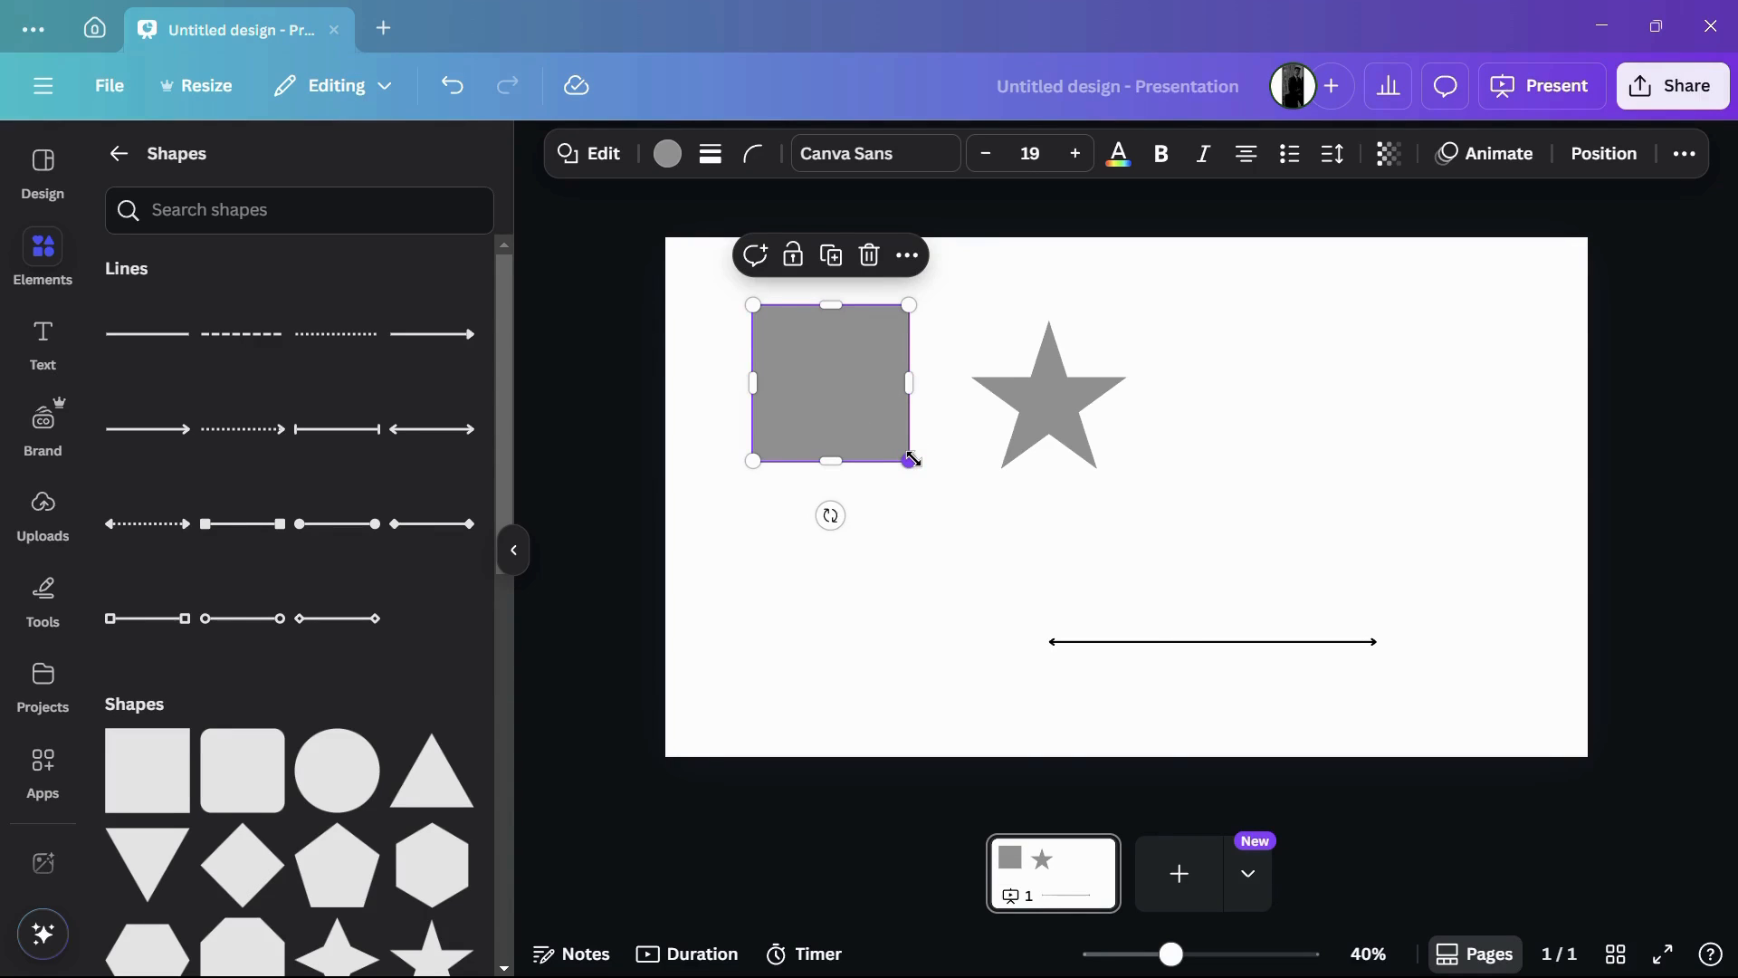
drag(911, 459, 914, 568)
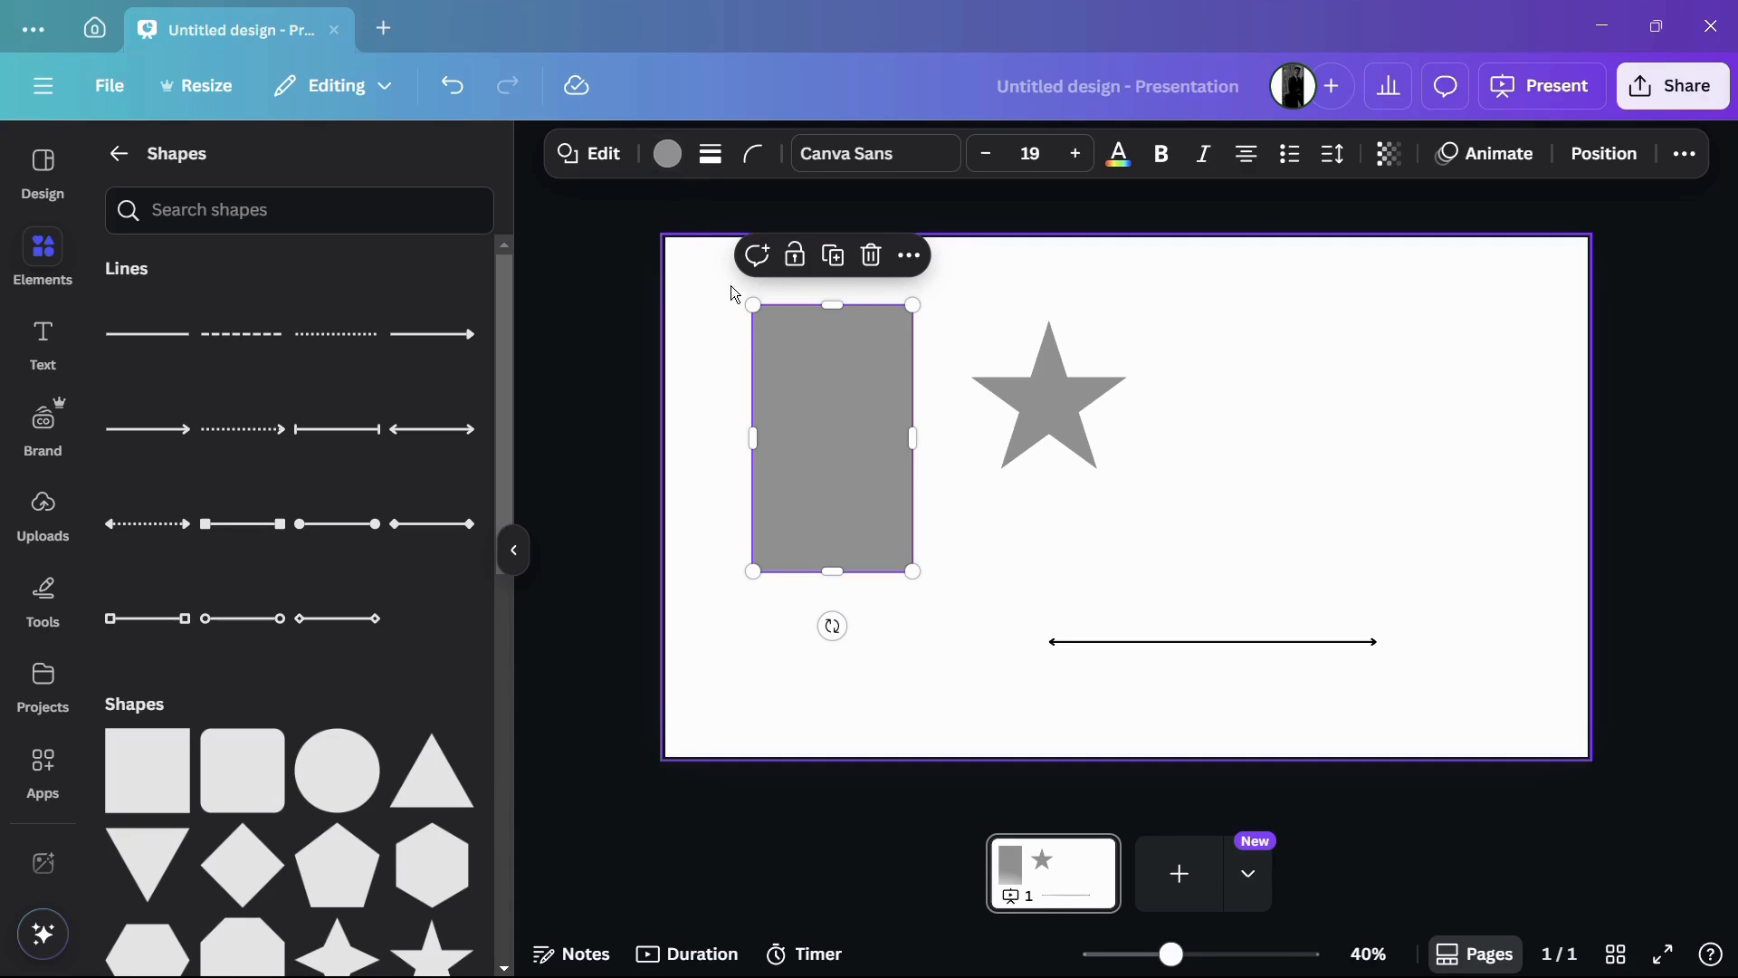
click(670, 172)
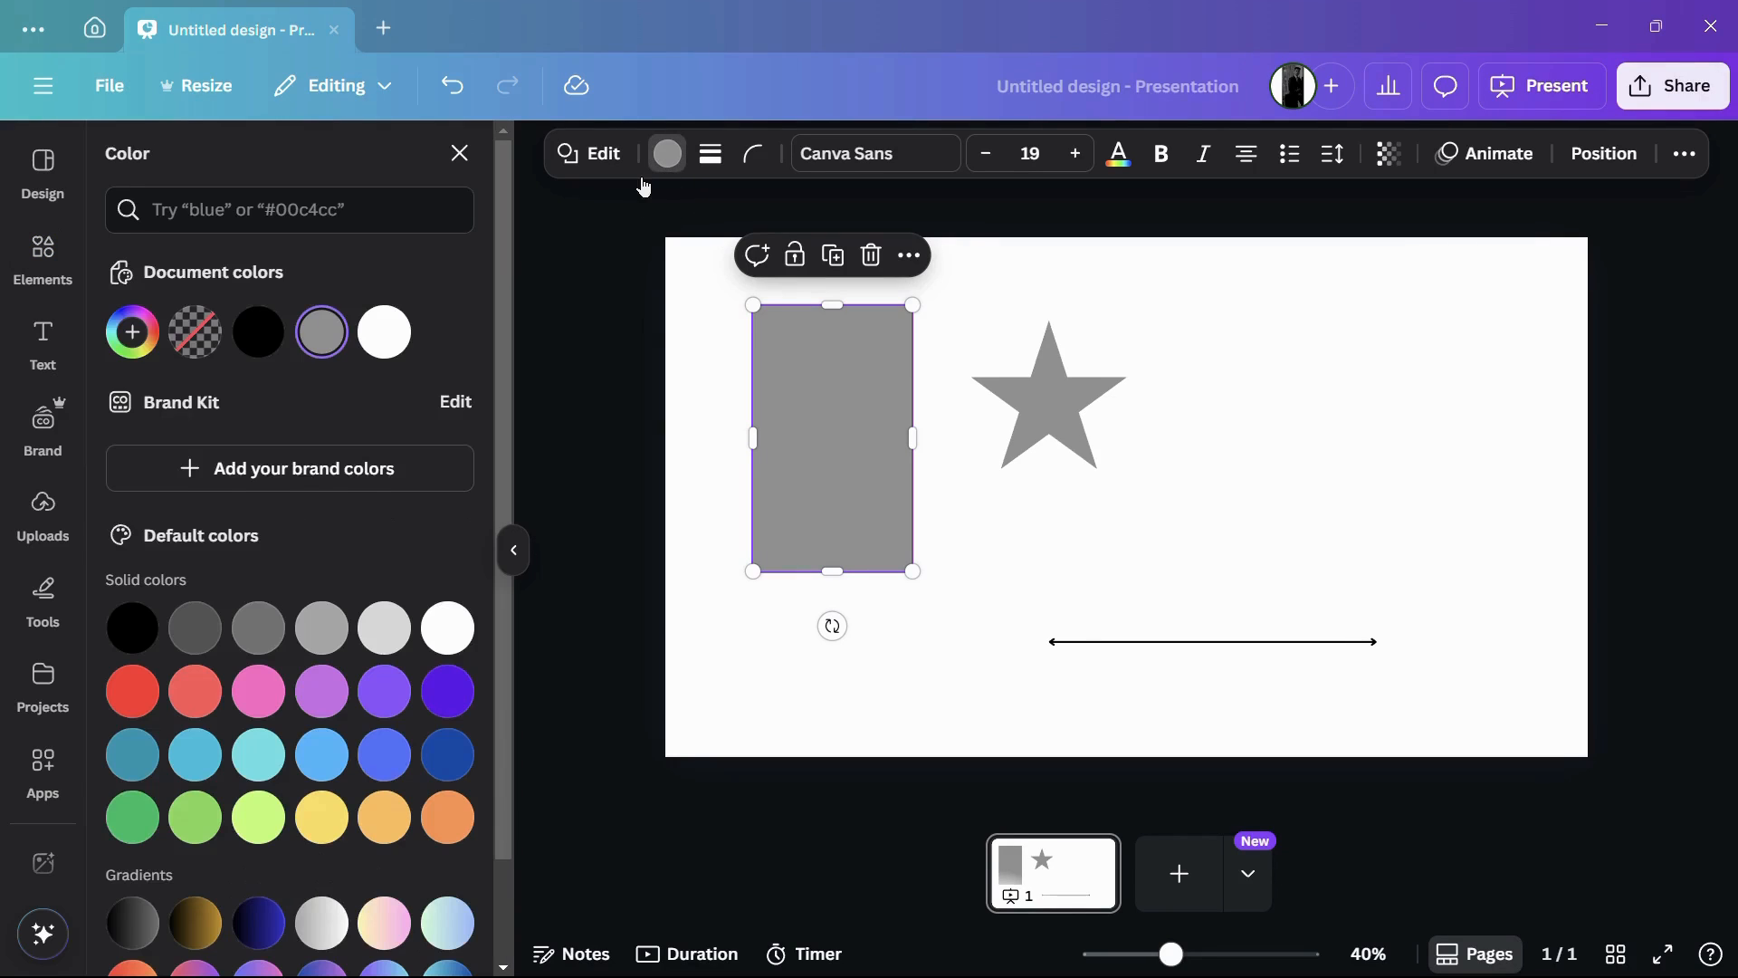
scroll(407, 407, down, 2)
click(435, 592)
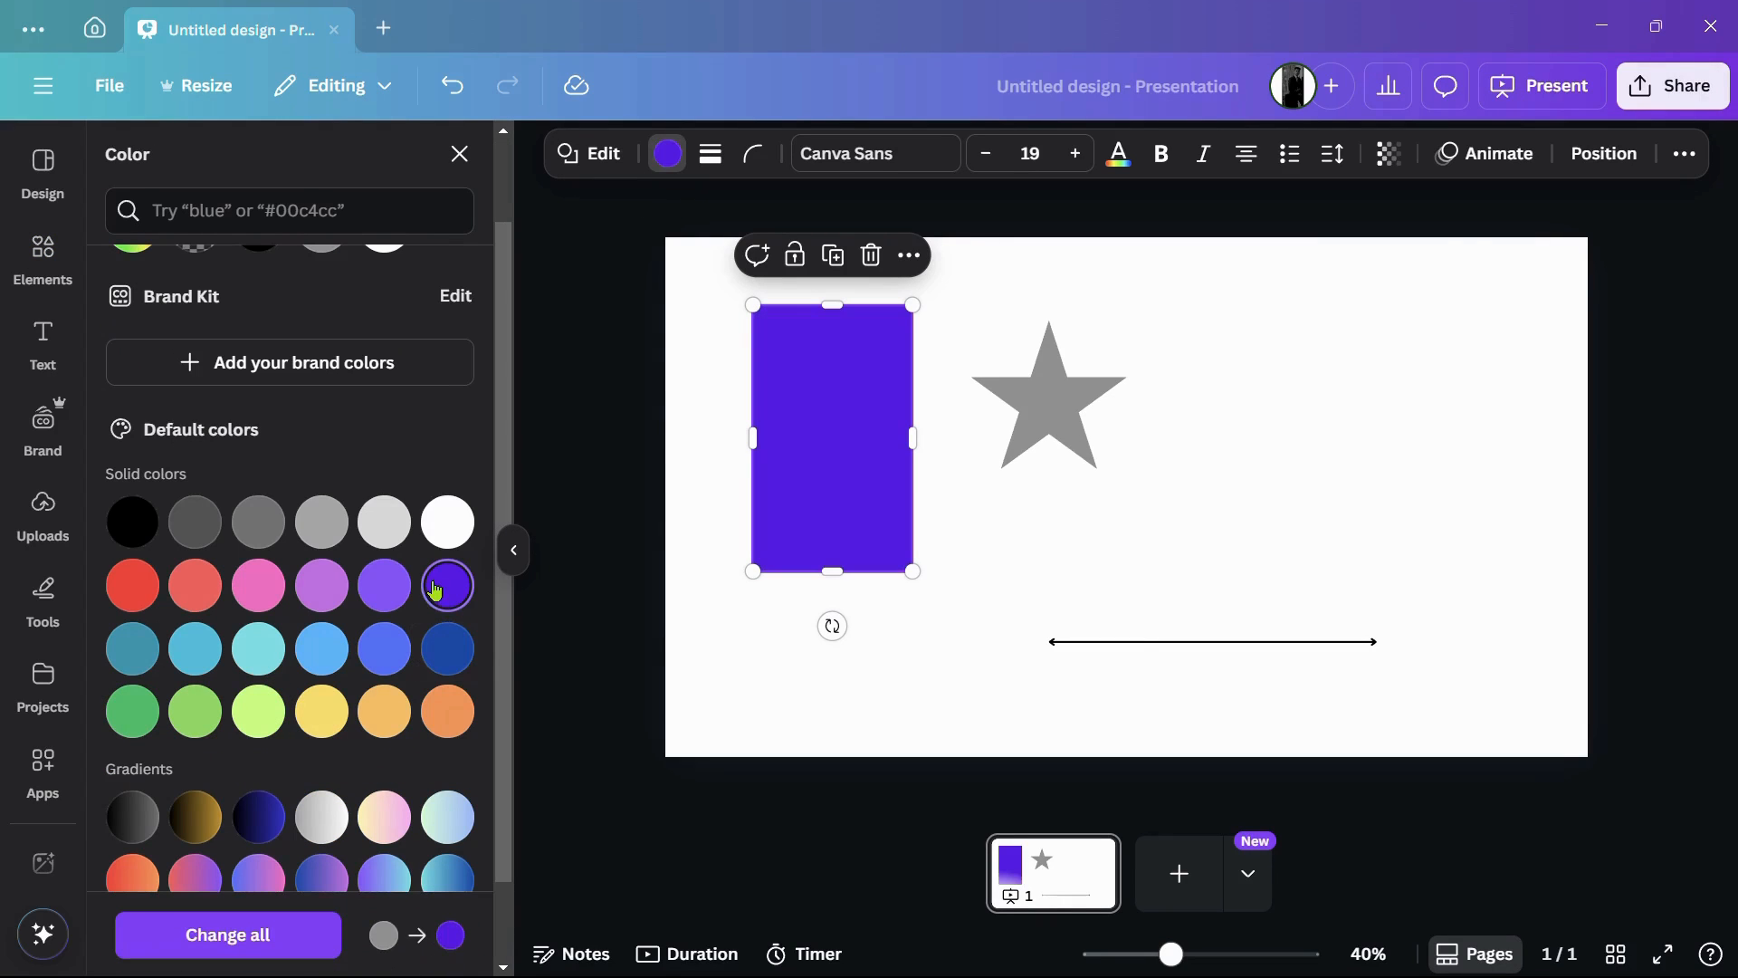
drag(799, 451, 776, 466)
Step: Enlarge the star with a solid orange fill and shift it slightly down toward the arrow line
click(1046, 435)
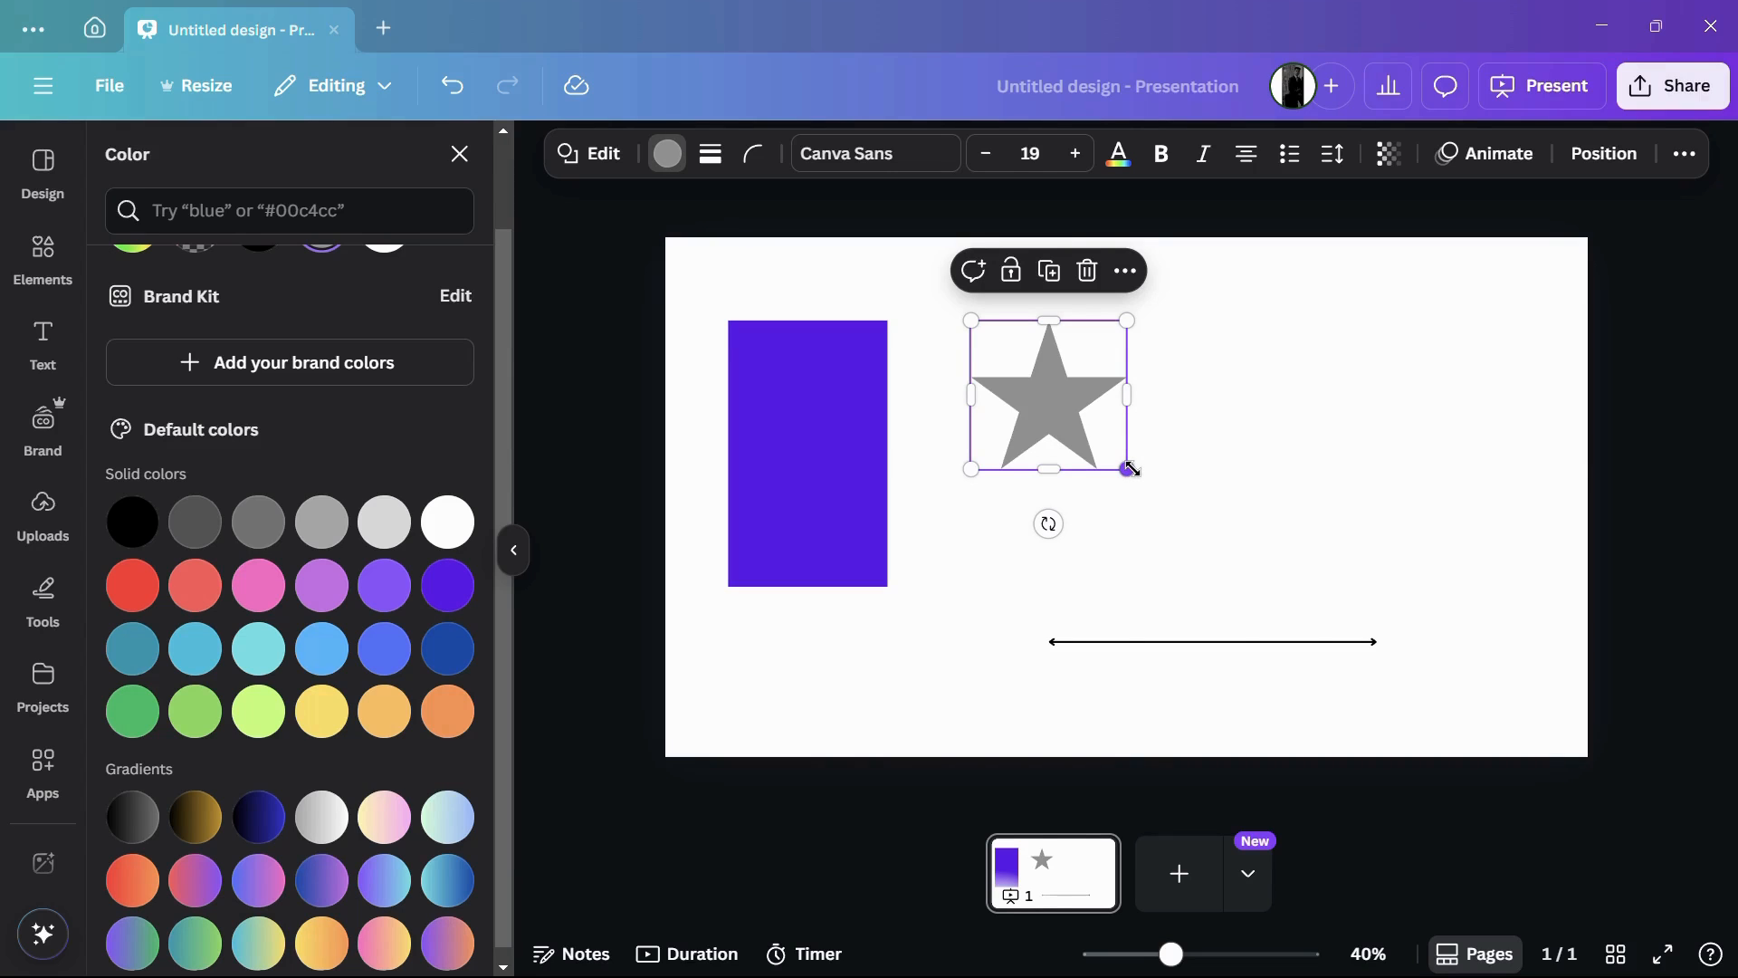
drag(1132, 469, 1182, 523)
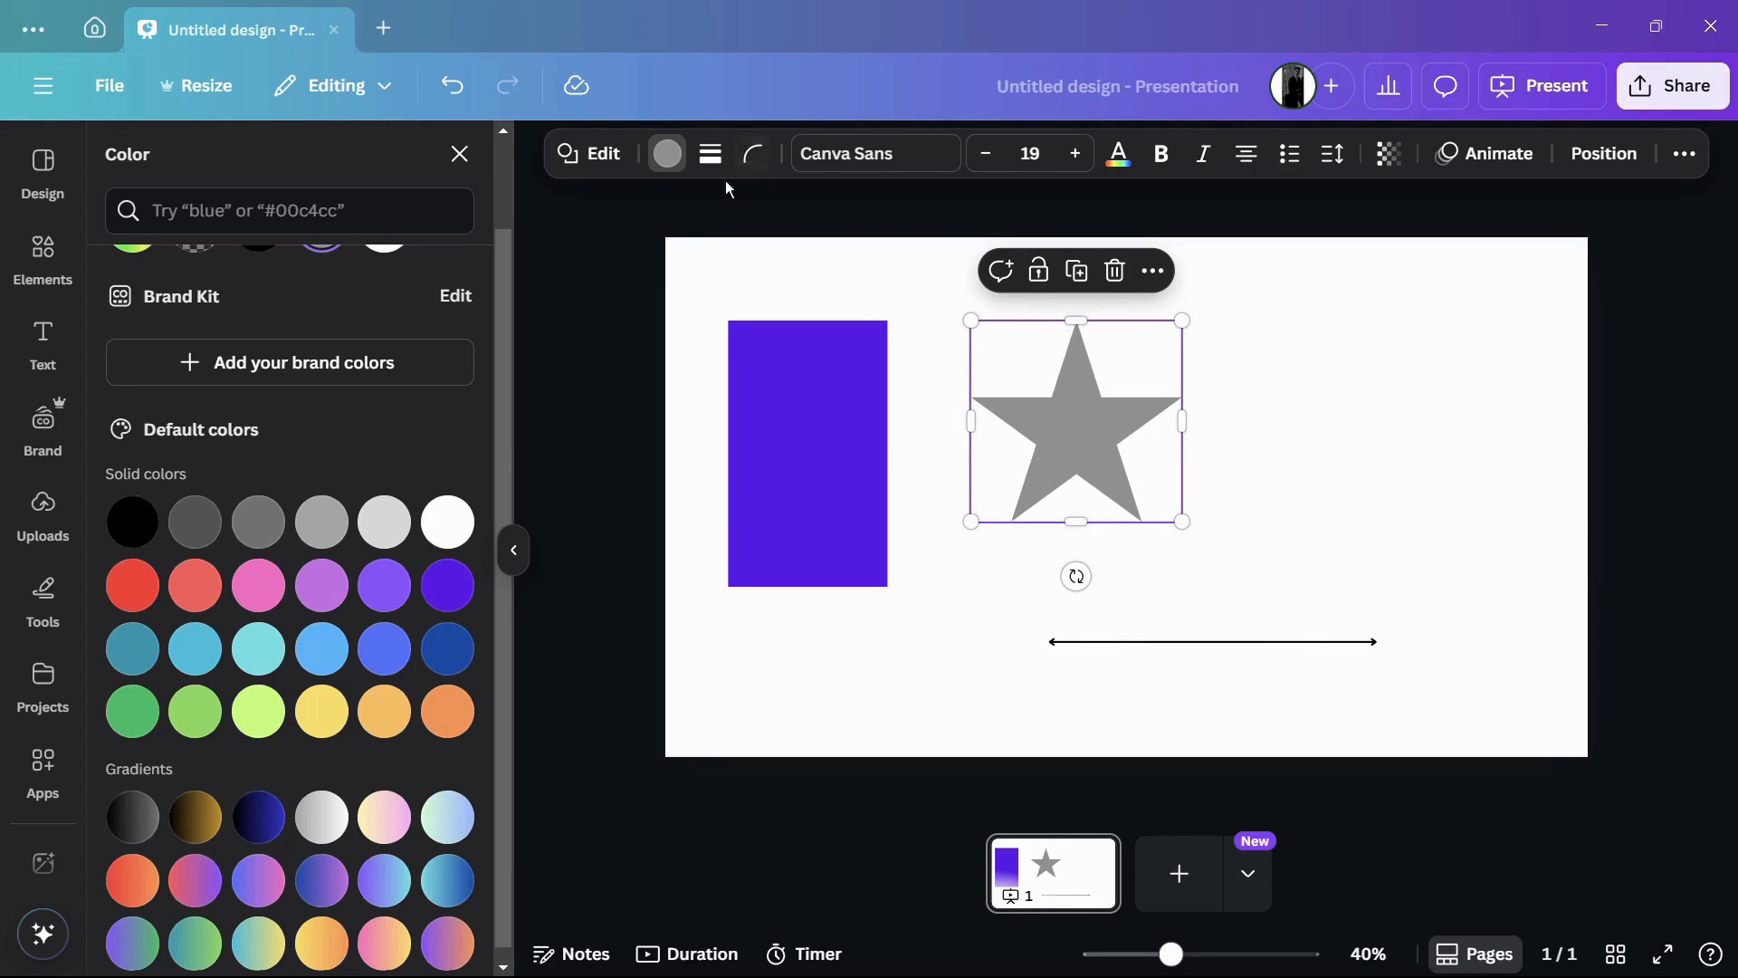
scroll(384, 521, down, 1)
click(447, 699)
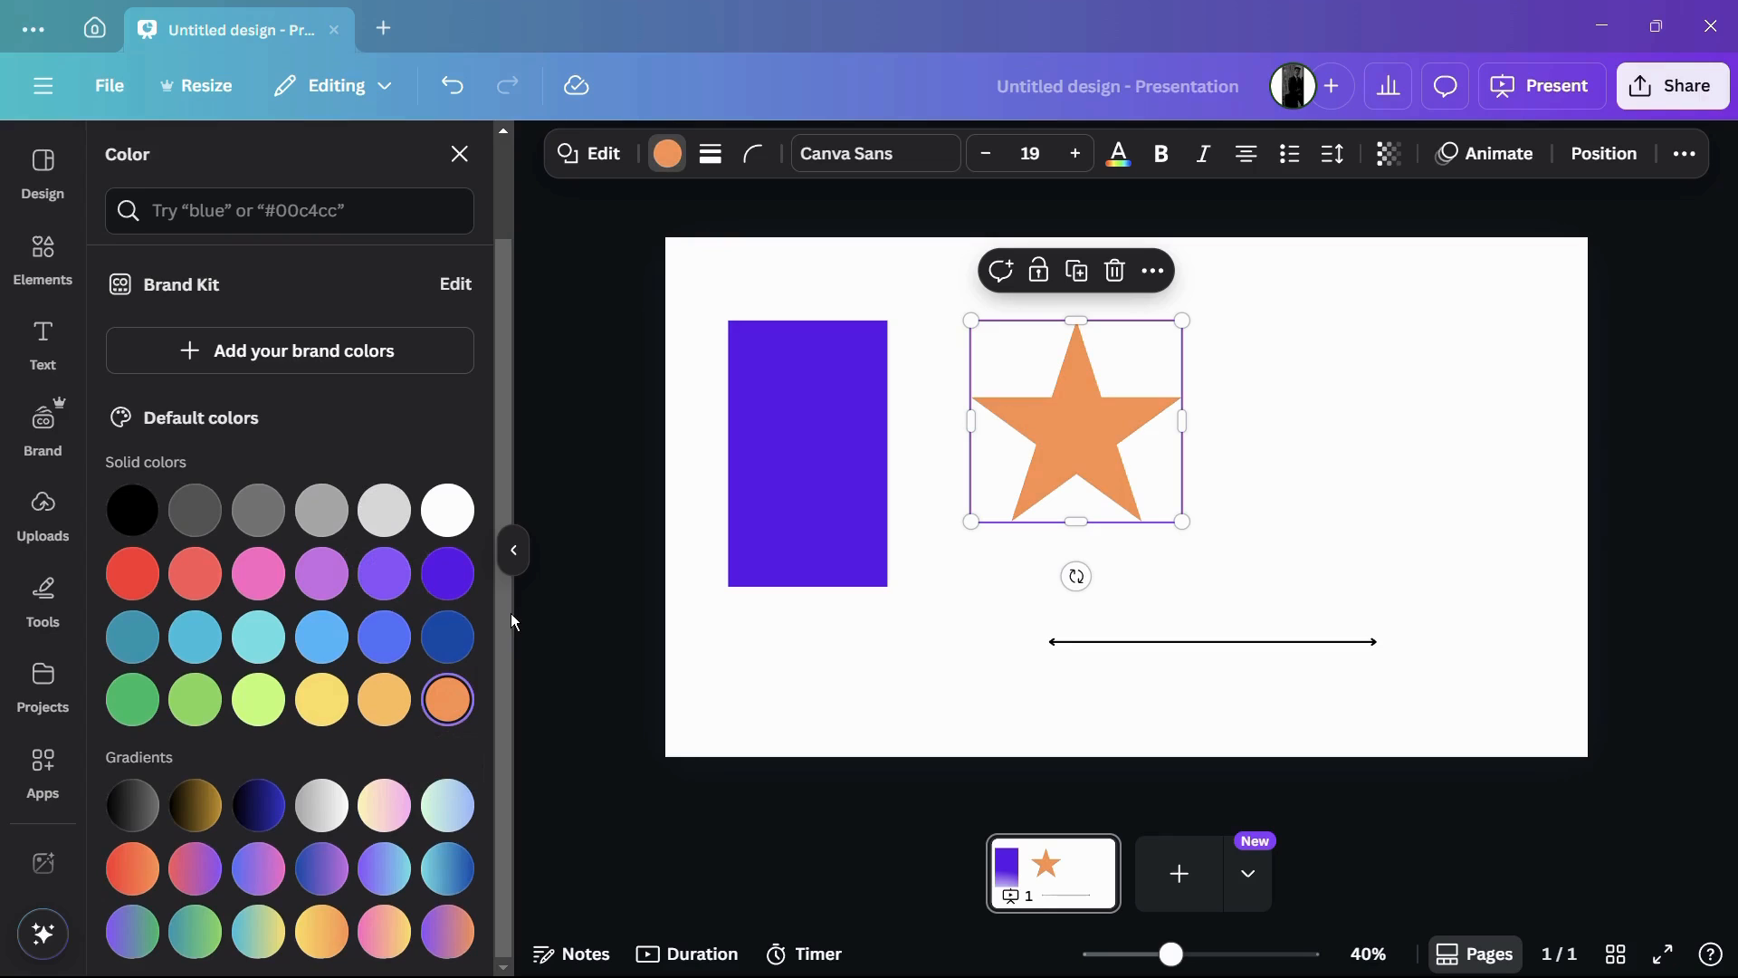
drag(1078, 481, 1076, 528)
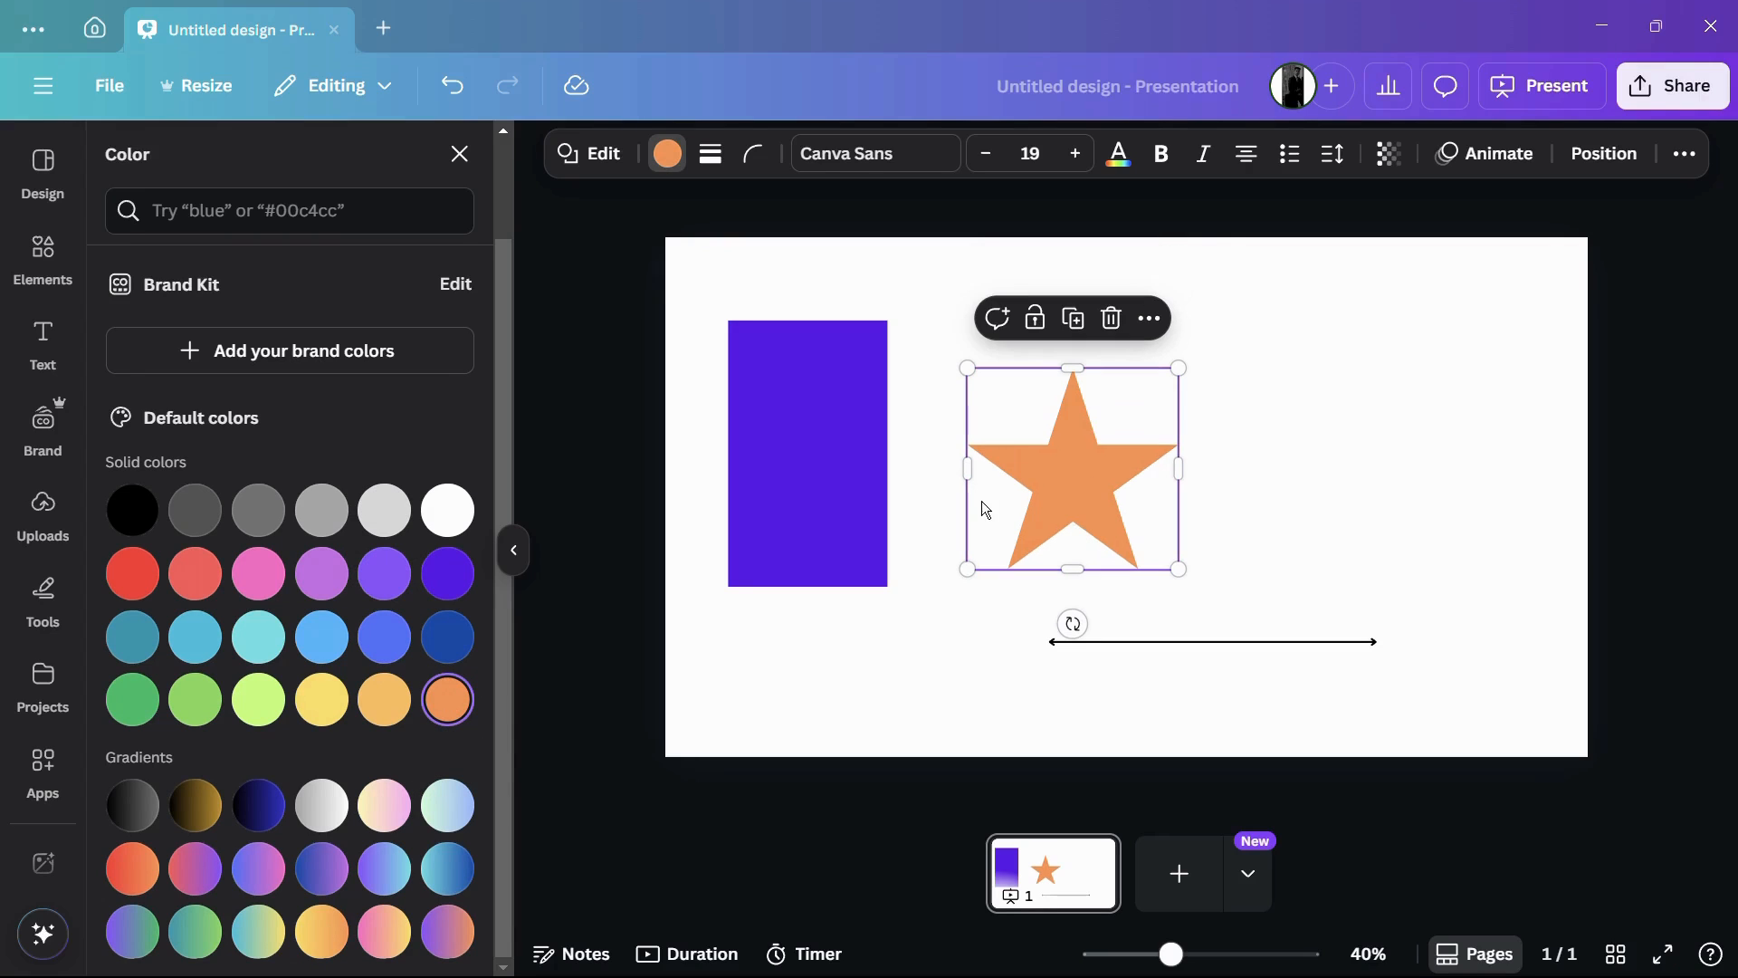
click(668, 393)
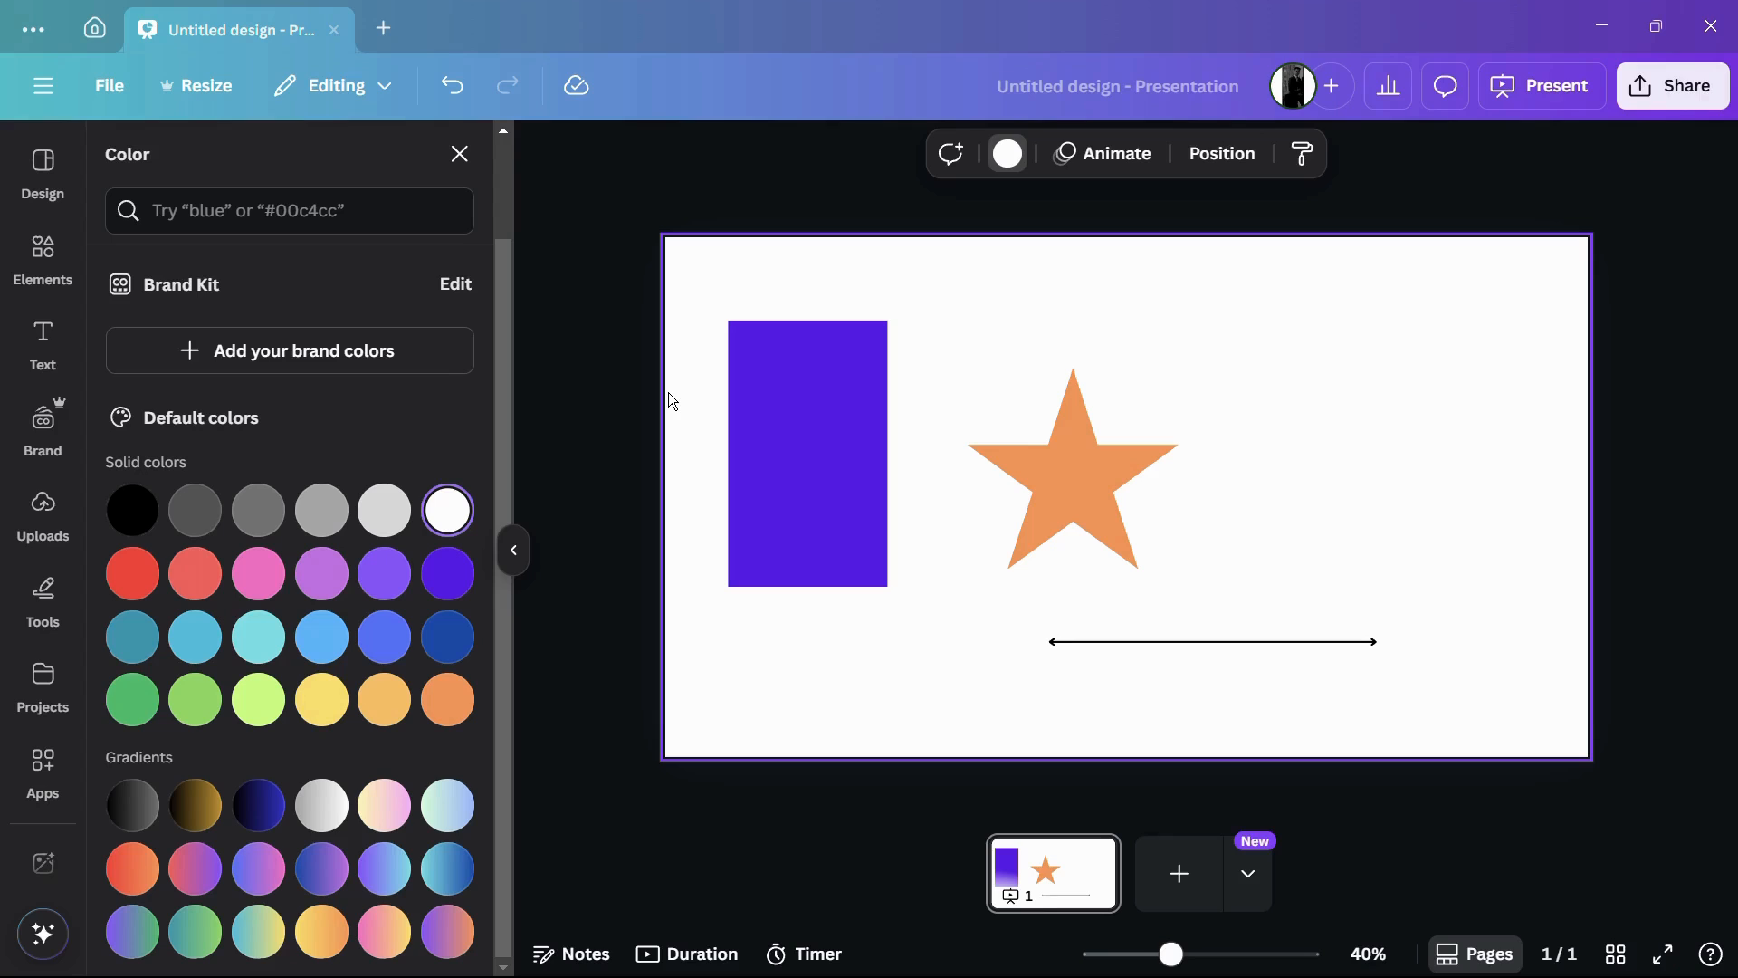
click(612, 307)
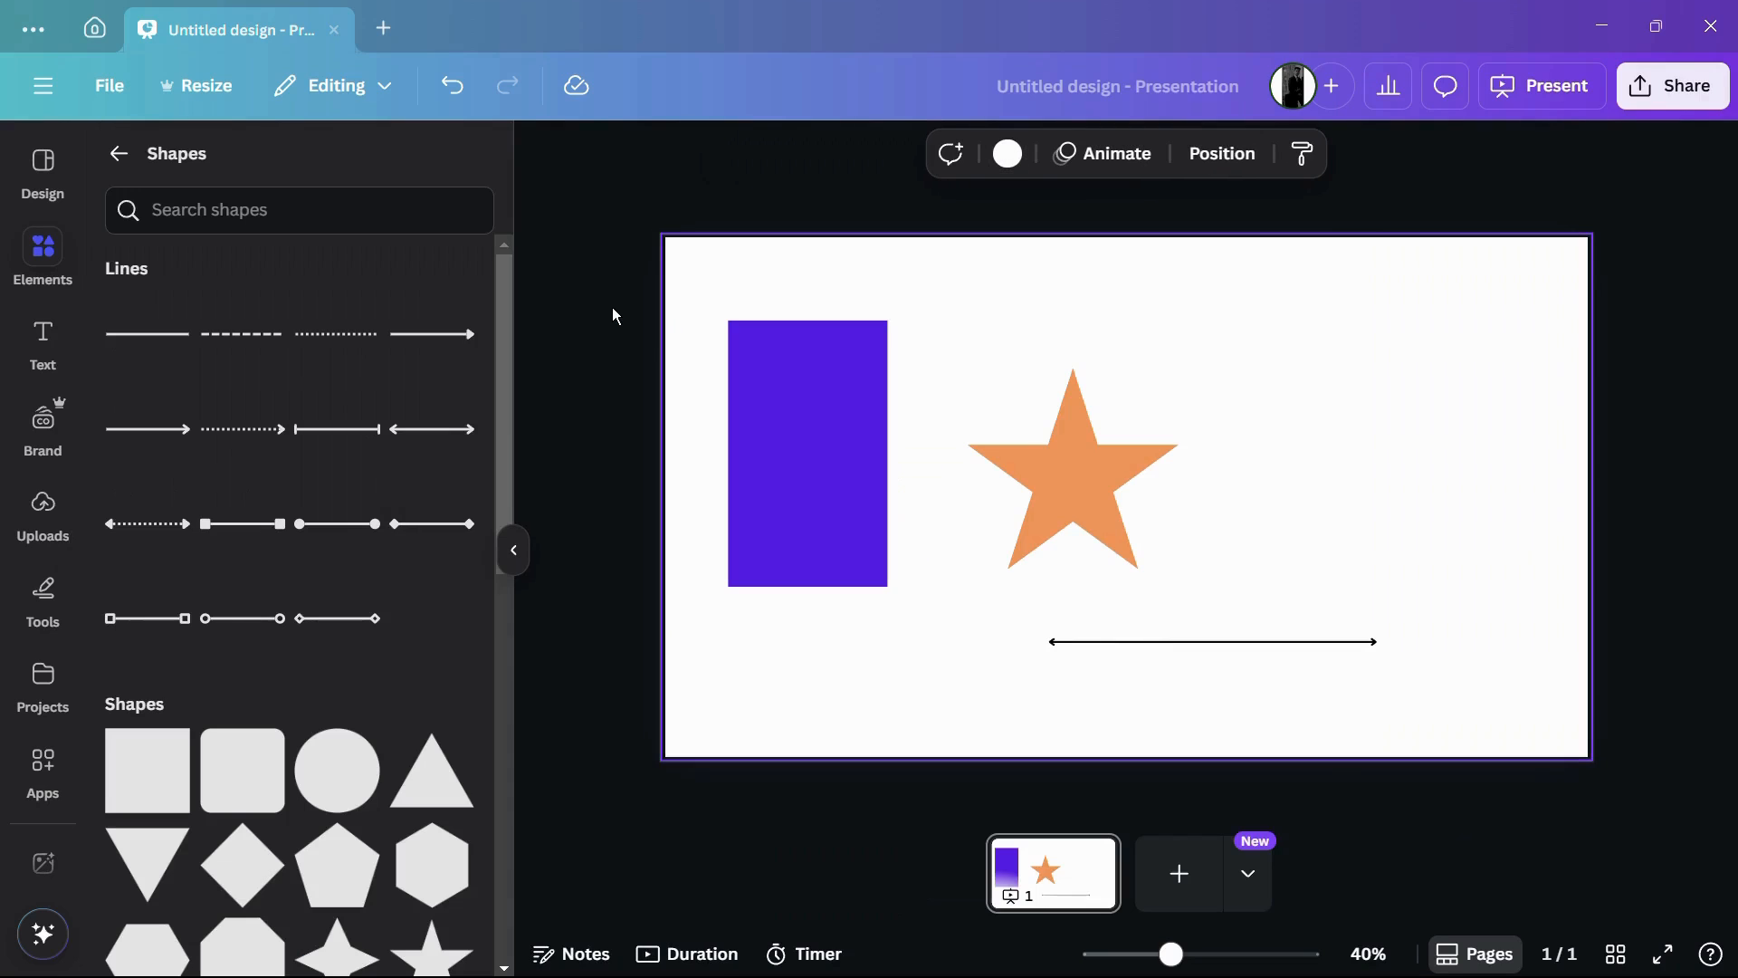